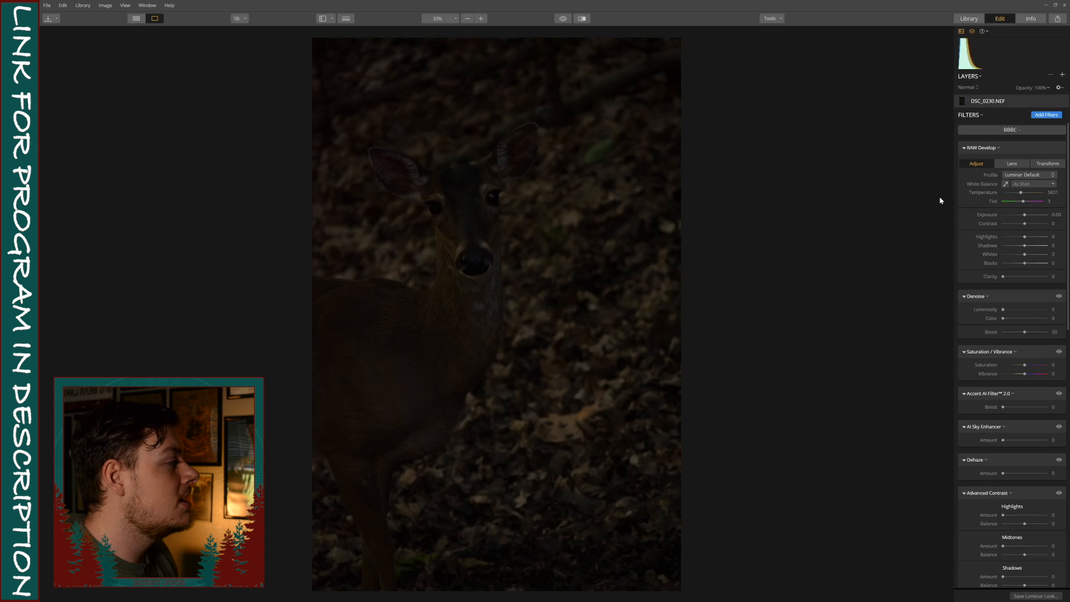
# Brighten the deer photo in RAW Develop by setting Exposure to 1.81 and Contrast to 18.
pyautogui.moveTo(1026, 217); pyautogui.dragTo(1032, 217)
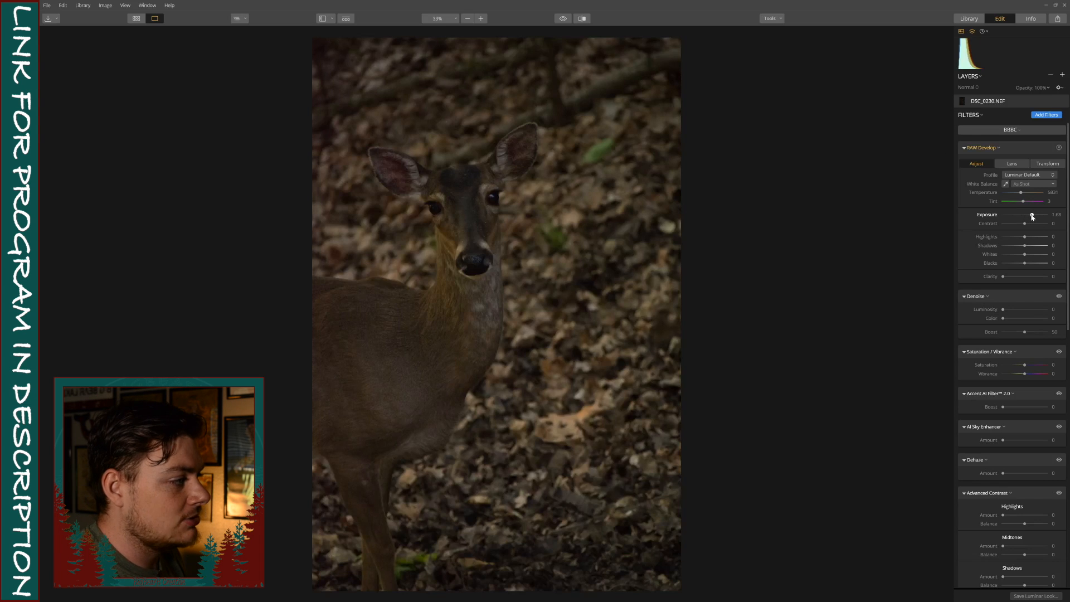
pyautogui.moveTo(1033, 217); pyautogui.dragTo(1033, 216)
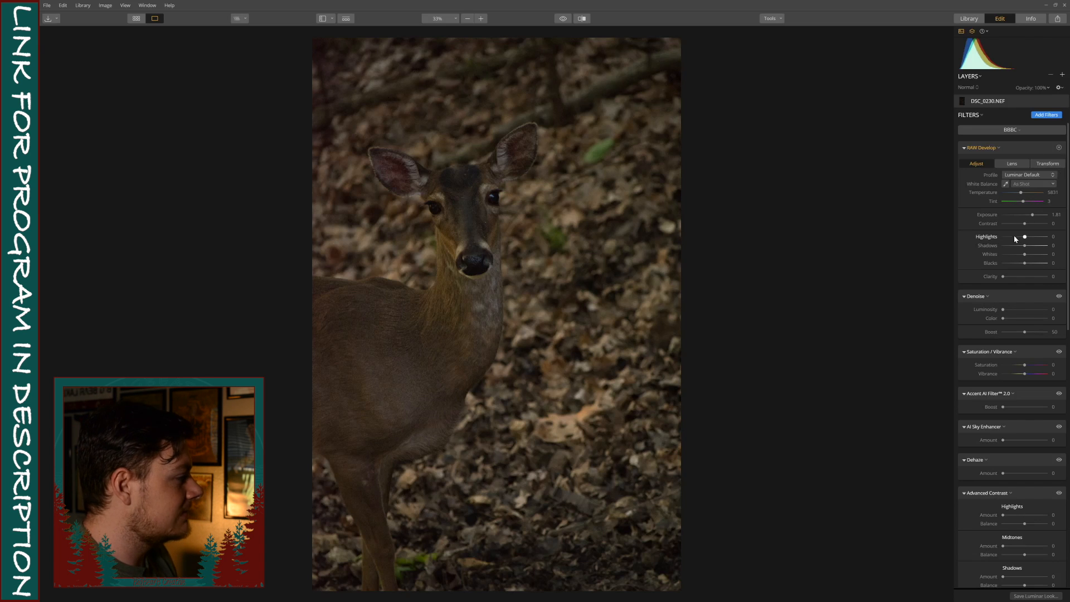
pyautogui.moveTo(1025, 224); pyautogui.dragTo(1029, 225)
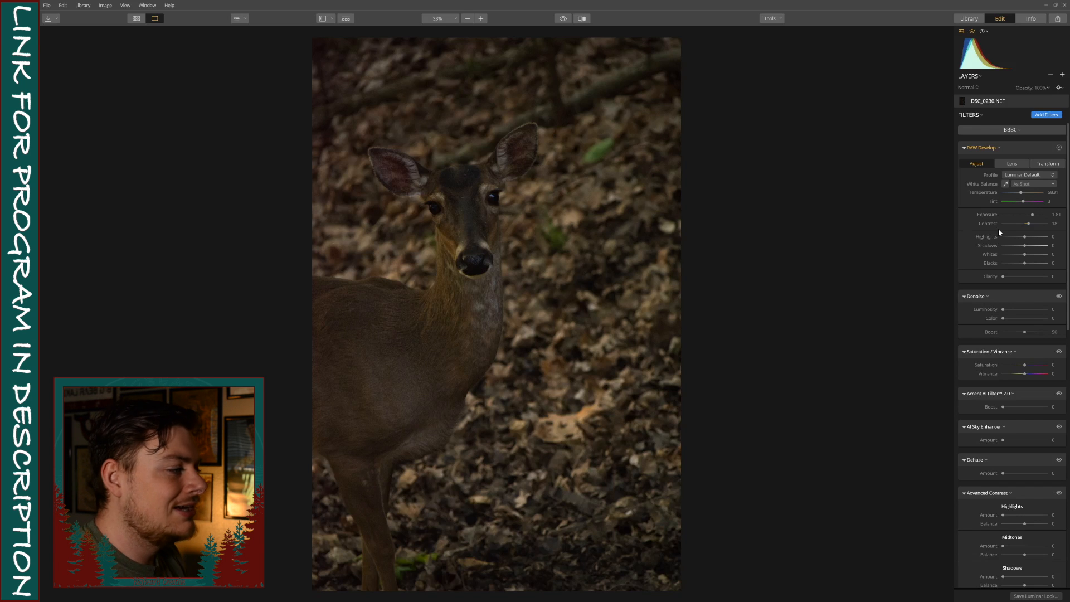
# Set the RAW Develop tones to Highlights -100, Shadows 4, Whites 14 and Blacks -8, with Clarity at 12.
pyautogui.moveTo(1026, 239); pyautogui.dragTo(1051, 241)
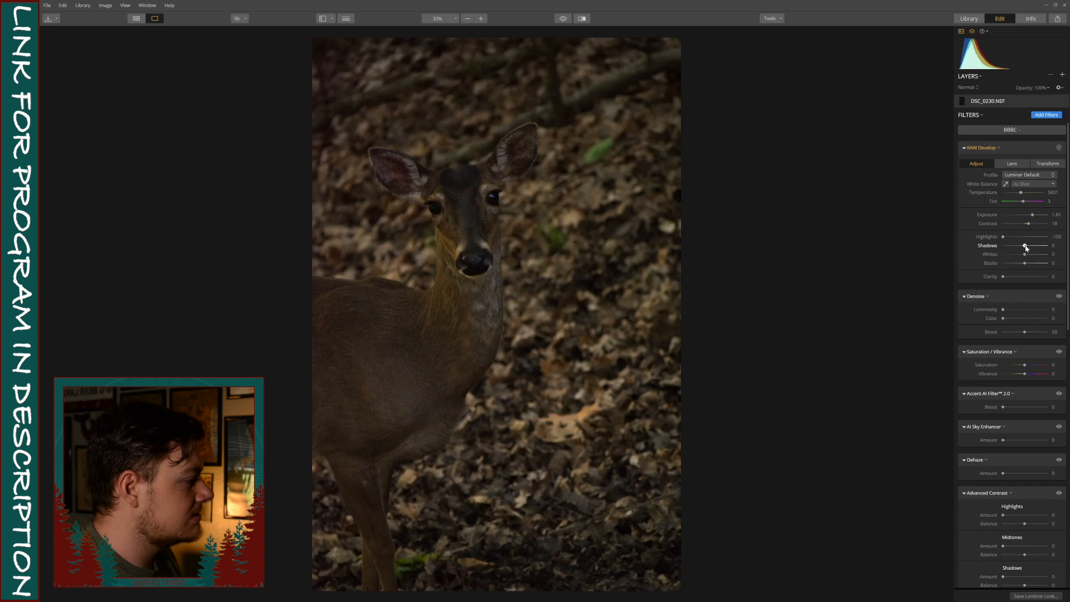
pyautogui.moveTo(1025, 248)
pyautogui.mouseDown()
pyautogui.moveTo(1042, 257)
pyautogui.moveTo(1023, 264)
pyautogui.mouseUp()
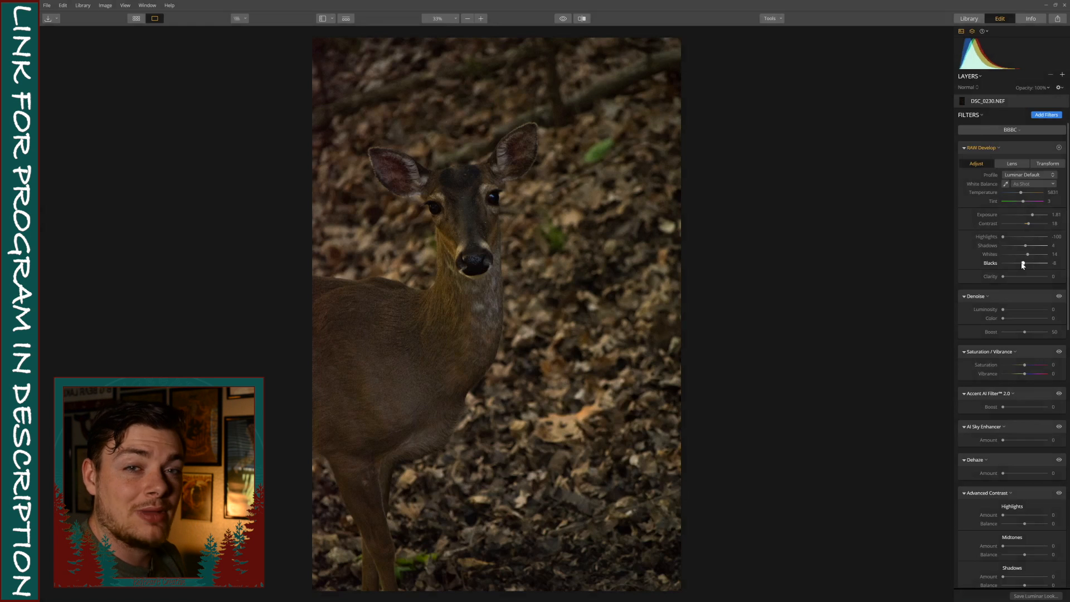
pyautogui.moveTo(1004, 279)
pyautogui.mouseDown()
pyautogui.moveTo(1044, 280)
pyautogui.moveTo(1010, 282)
pyautogui.mouseUp()
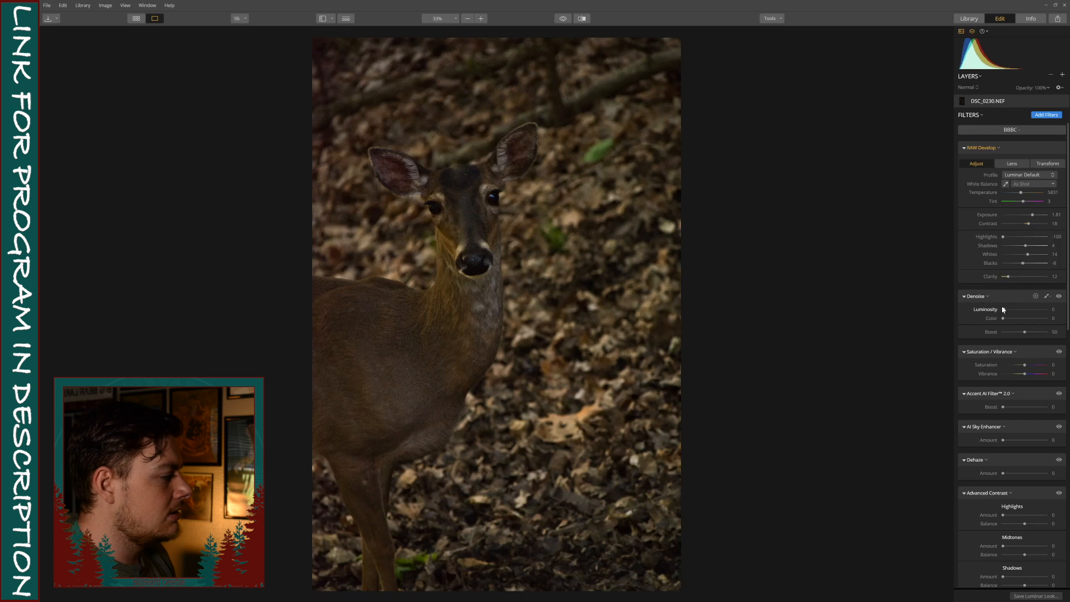
# Set Denoise to Luminosity 100, Color 100 and Boost 75, comparing the photo with and without the filter.
pyautogui.moveTo(1004, 310); pyautogui.dragTo(1068, 335)
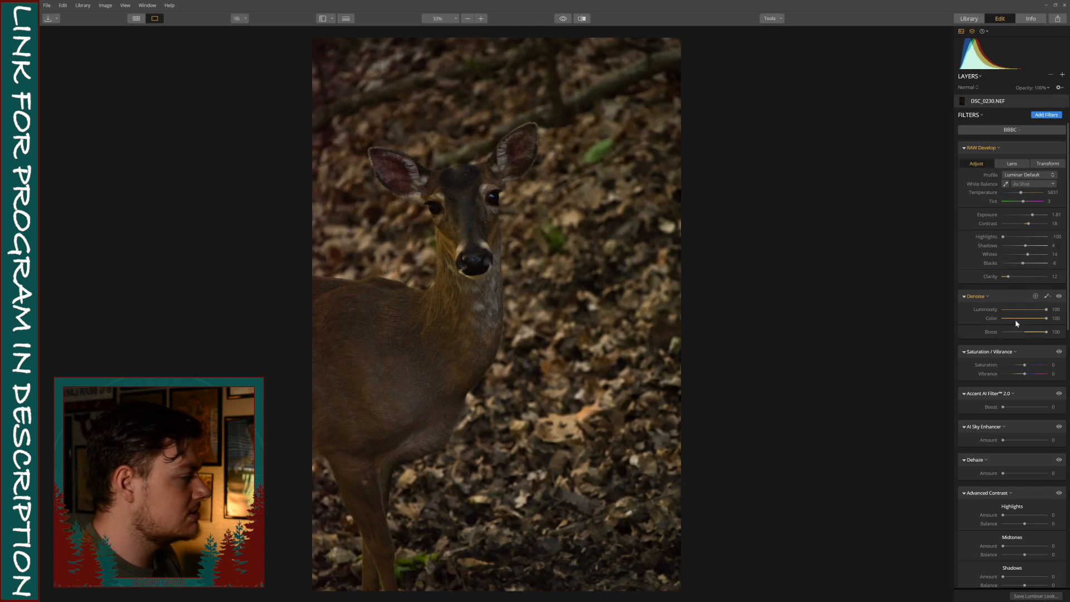
pyautogui.click(1060, 297)
pyautogui.click(1060, 297)
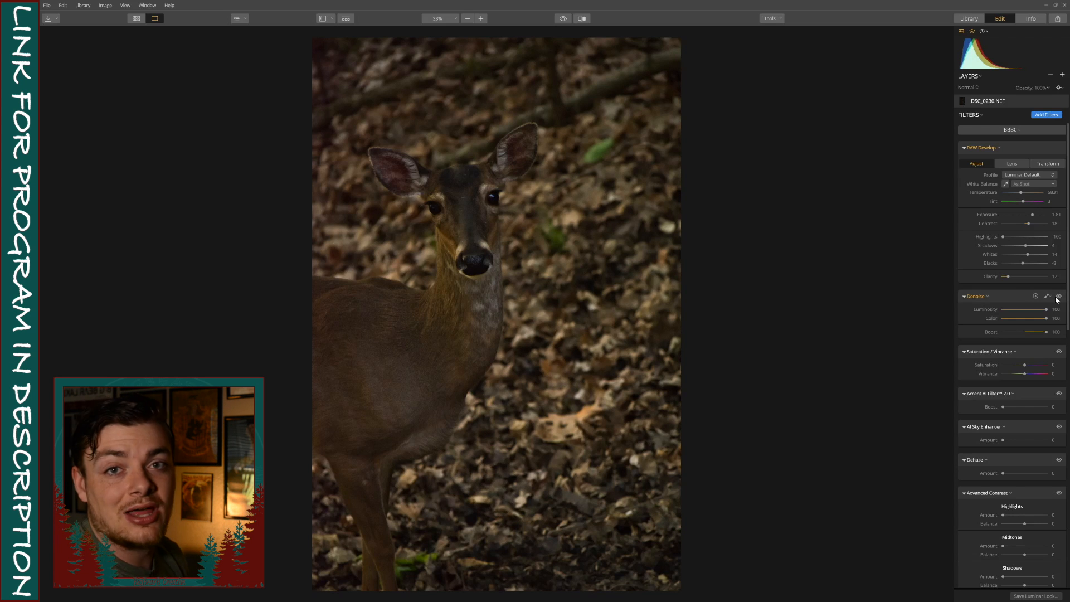
pyautogui.click(1060, 296)
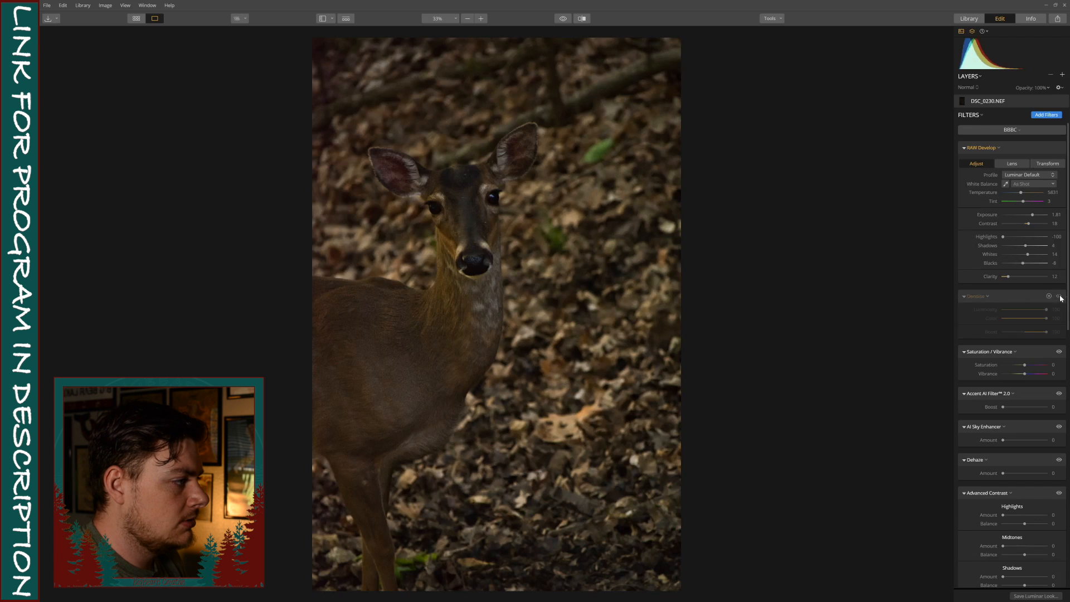
pyautogui.click(1060, 296)
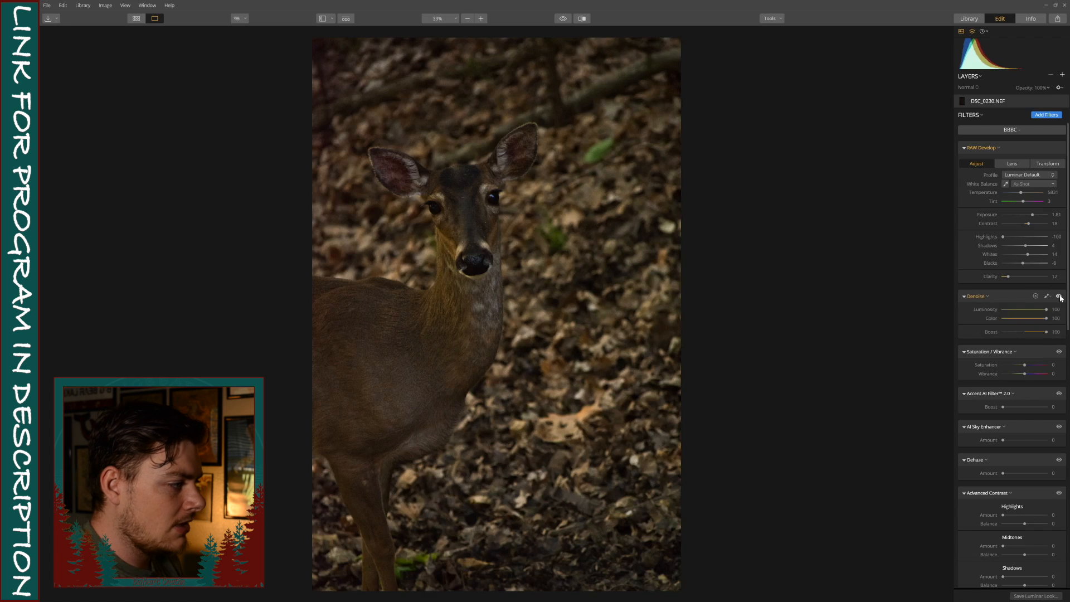
pyautogui.moveTo(1043, 332); pyautogui.dragTo(1035, 333)
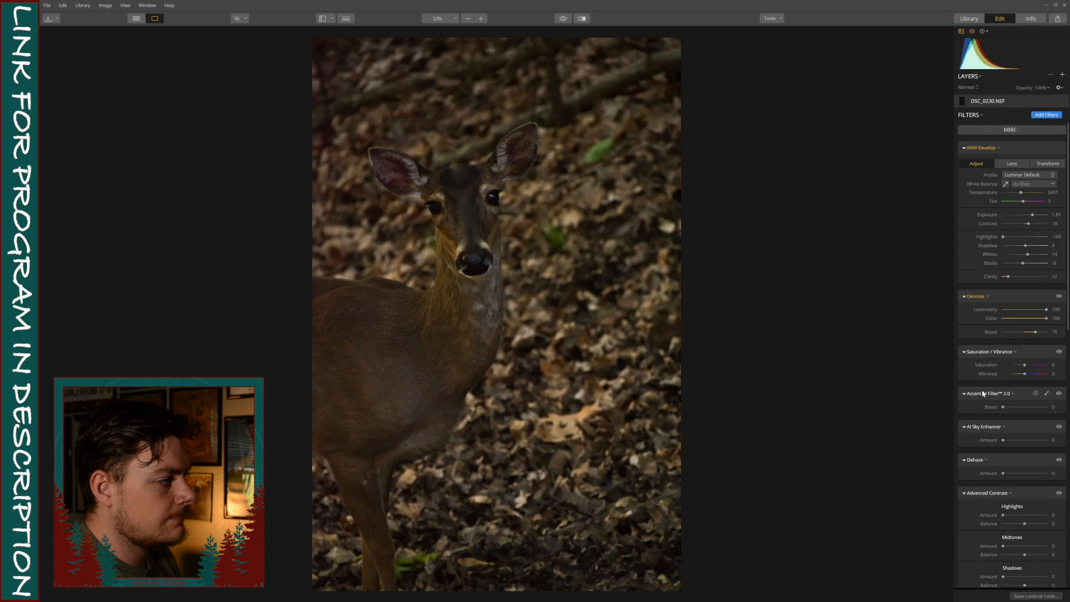
# Set the Saturation / Vibrance filter's Saturation to 23 and the Accent AI Filter's Boost to 7.
pyautogui.scroll(-2, 1032, 348)
pyautogui.moveTo(1023, 325); pyautogui.dragTo(1031, 324)
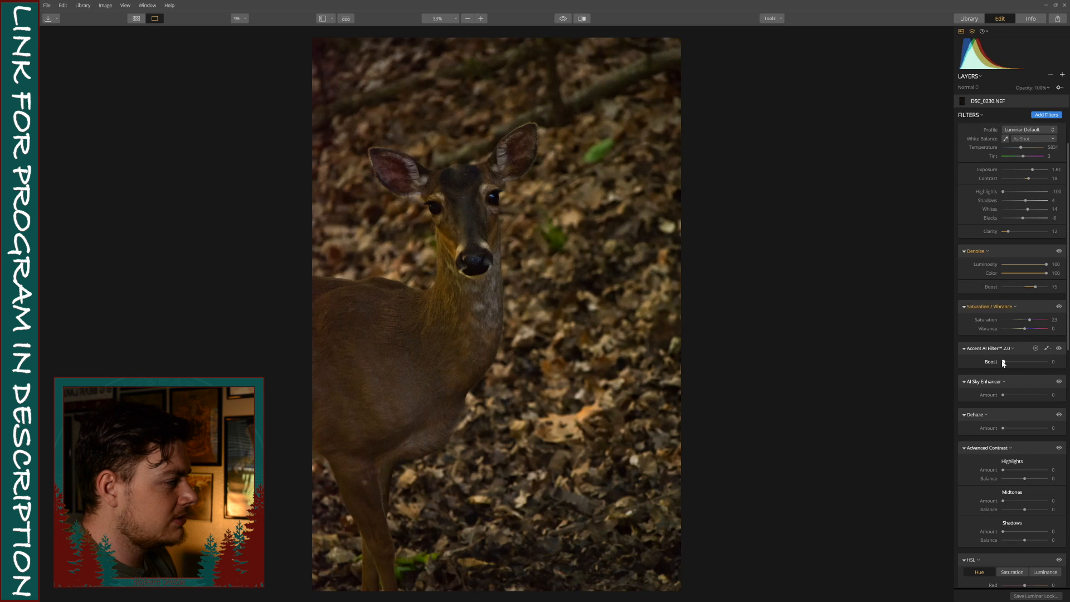
pyautogui.moveTo(1004, 362); pyautogui.dragTo(1014, 362)
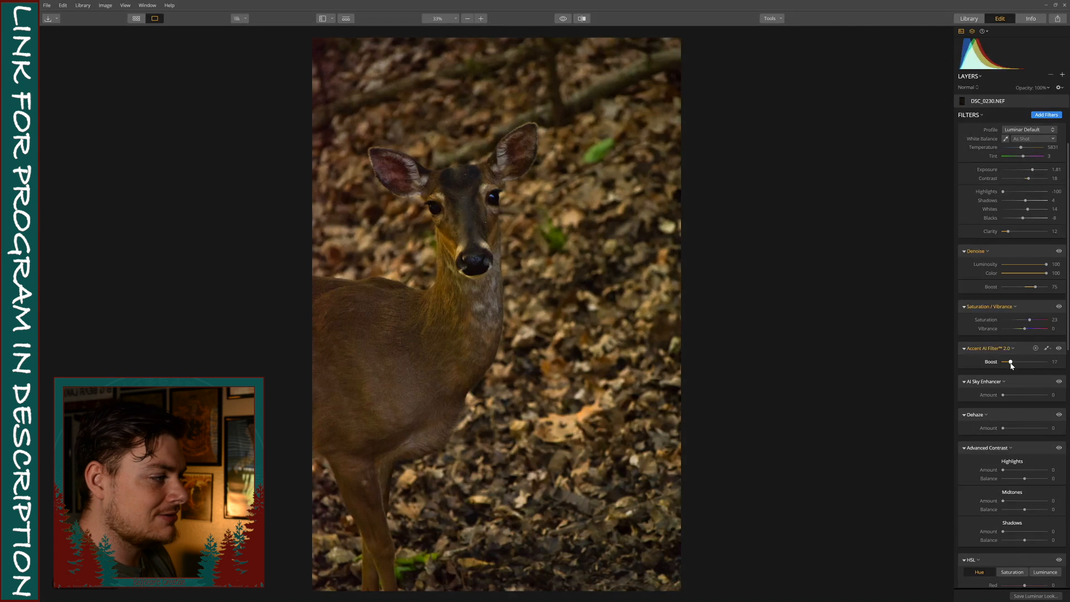
pyautogui.moveTo(1013, 363)
pyautogui.mouseDown()
pyautogui.moveTo(1027, 363)
pyautogui.moveTo(1011, 360)
pyautogui.mouseUp()
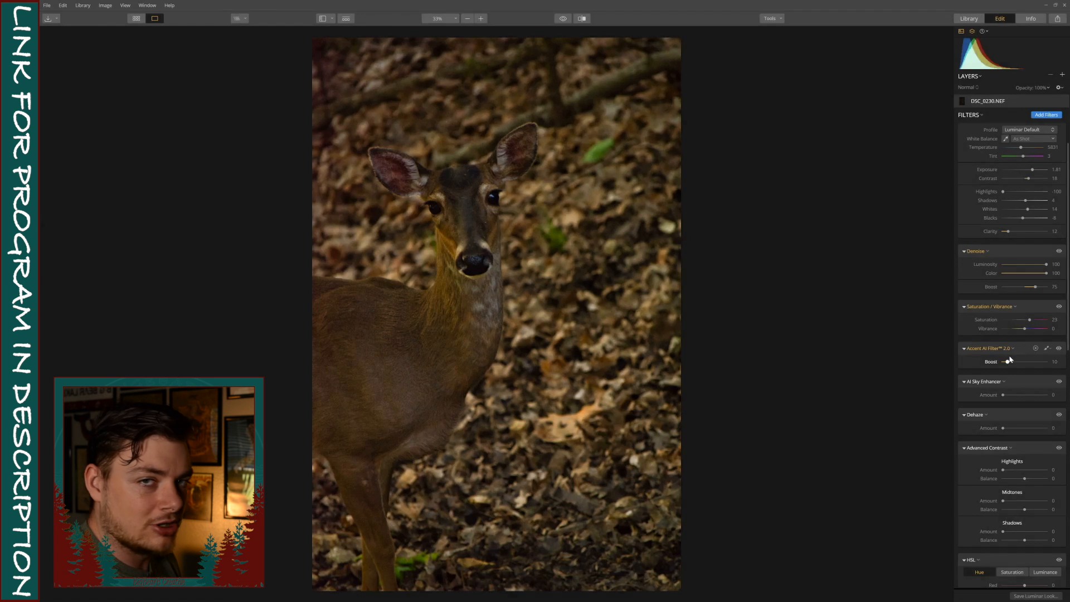
pyautogui.moveTo(1011, 359); pyautogui.dragTo(1008, 361)
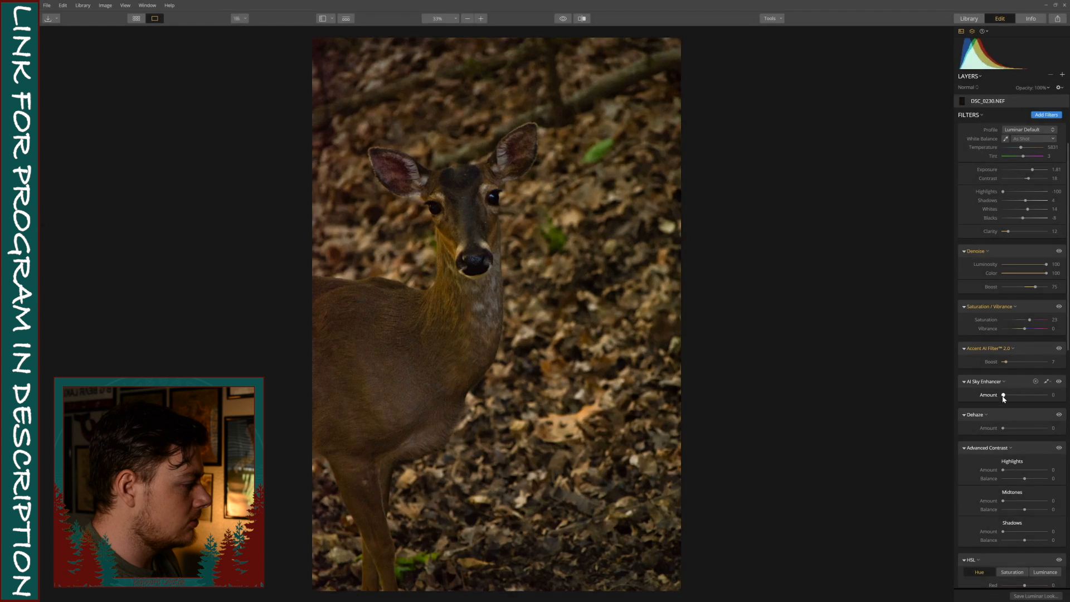
# Test the AI Sky Enhancer at full strength, settle its Amount at 25, and set the Dehaze Amount to 17.
pyautogui.moveTo(1004, 395); pyautogui.dragTo(1052, 396)
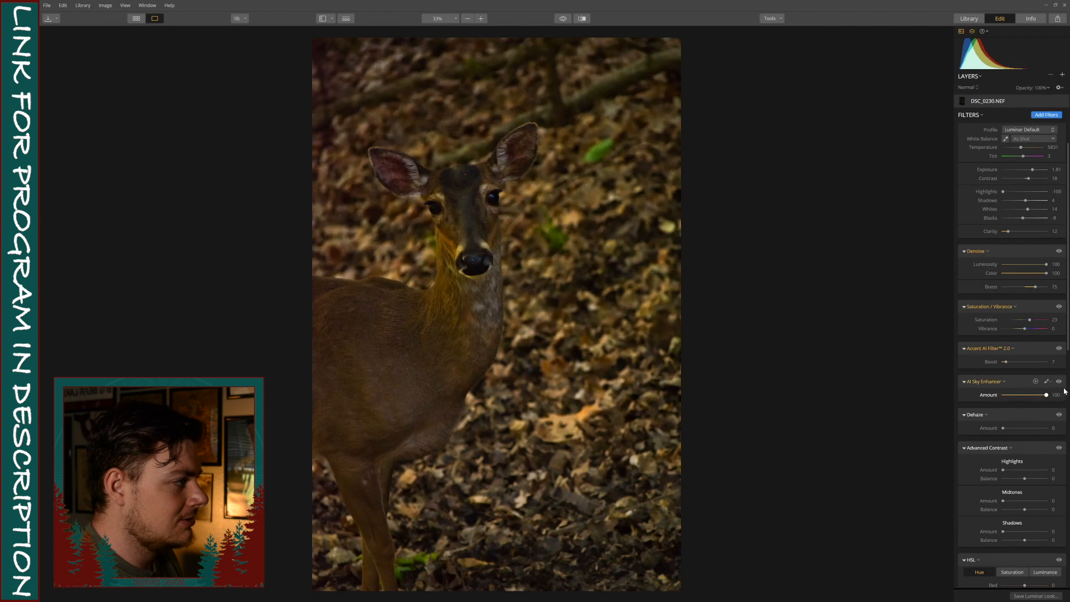
pyautogui.moveTo(1049, 394)
pyautogui.mouseDown()
pyautogui.moveTo(1004, 395)
pyautogui.moveTo(1037, 393)
pyautogui.mouseUp()
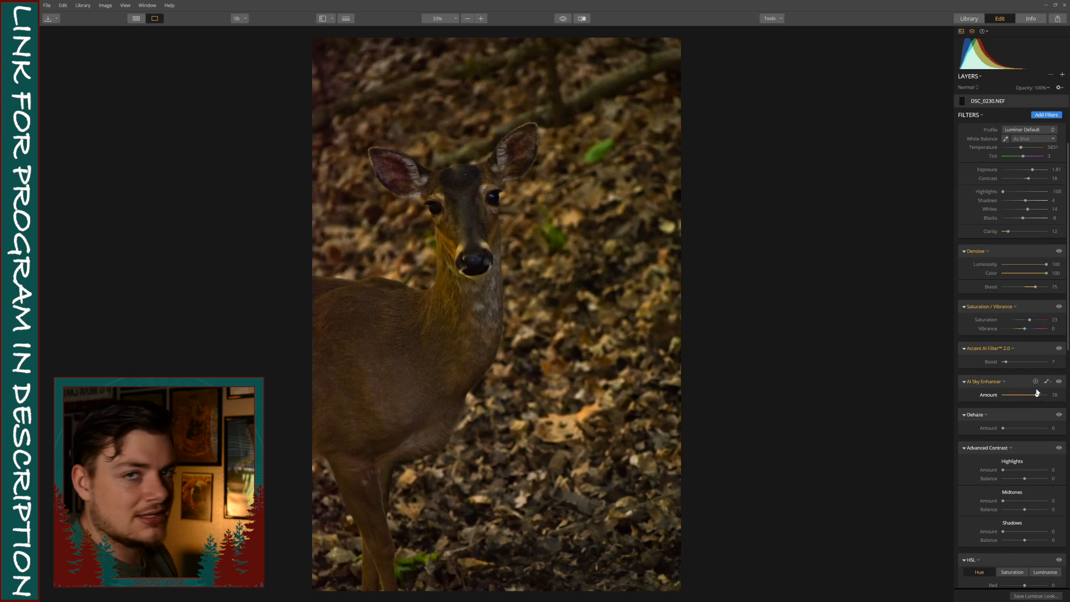
pyautogui.moveTo(1038, 393); pyautogui.dragTo(981, 391)
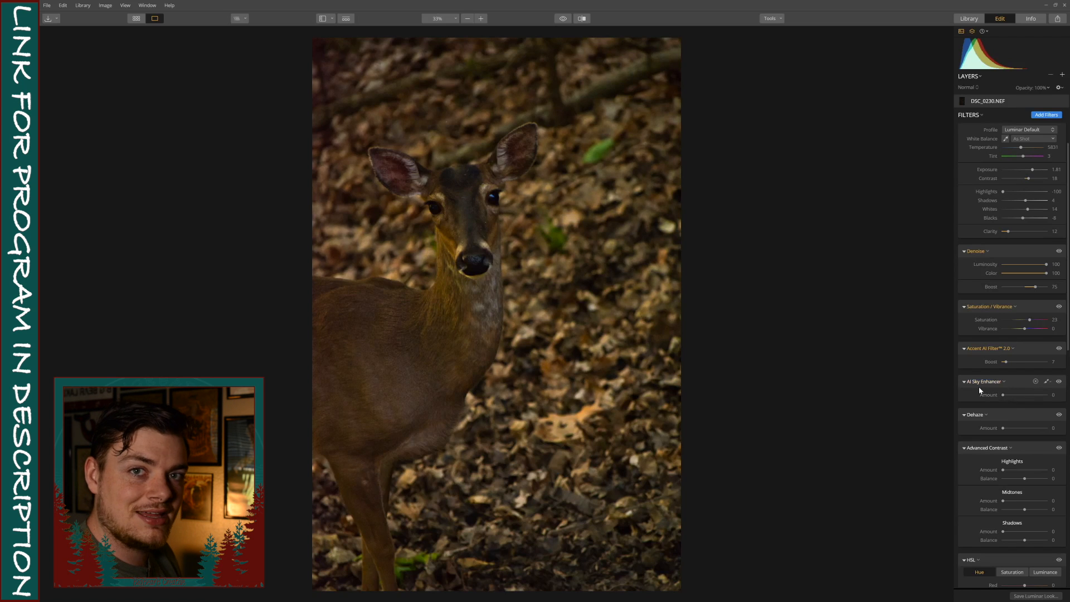
pyautogui.moveTo(1004, 395); pyautogui.dragTo(1012, 429)
# In Advanced Contrast, set Highlights to Amount 46 and Balance -57, and Midtones to Amount 46 and Balance -31.
pyautogui.scroll(-3, 1013, 429)
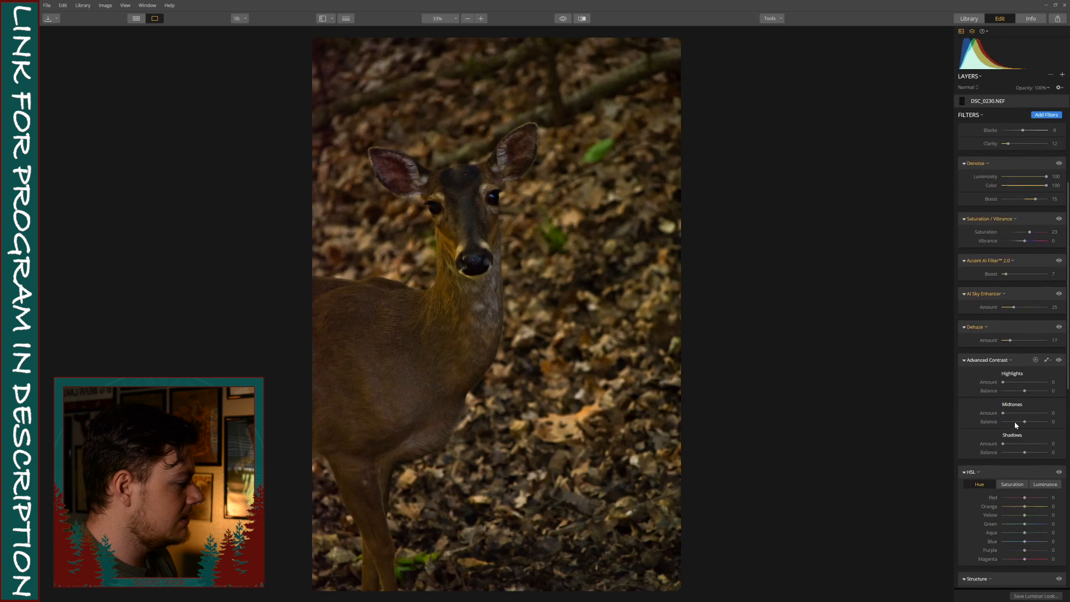
pyautogui.click(1024, 383)
pyautogui.moveTo(1027, 393)
pyautogui.mouseDown()
pyautogui.moveTo(1007, 392)
pyautogui.moveTo(1048, 392)
pyautogui.moveTo(951, 394)
pyautogui.moveTo(1069, 401)
pyautogui.moveTo(975, 397)
pyautogui.moveTo(1013, 403)
pyautogui.mouseUp()
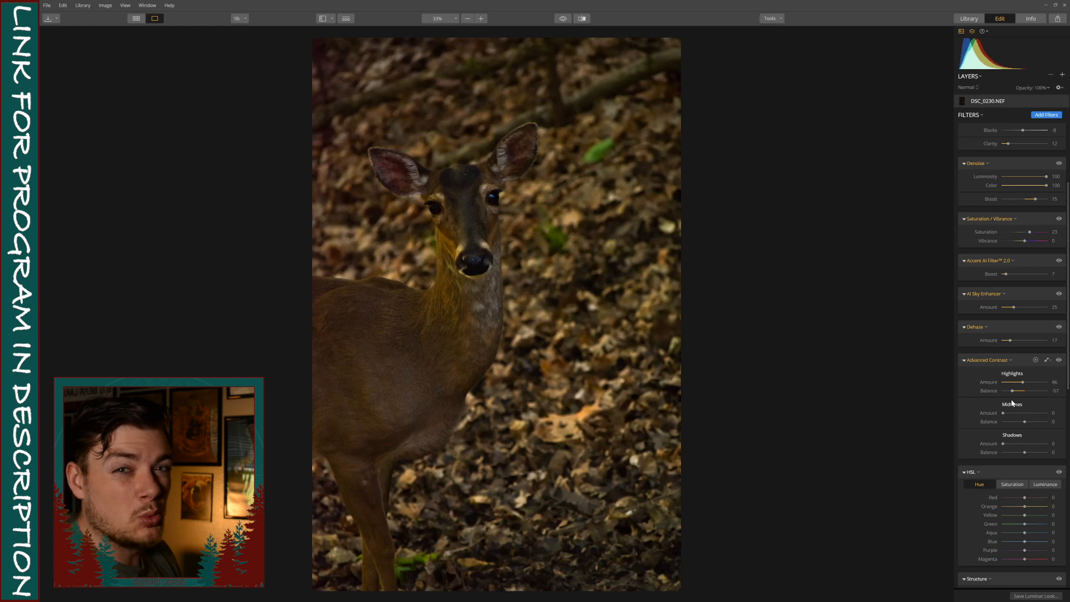
pyautogui.click(1023, 414)
pyautogui.moveTo(1027, 423)
pyautogui.mouseDown()
pyautogui.moveTo(998, 425)
pyautogui.moveTo(1038, 427)
pyautogui.moveTo(1021, 424)
pyautogui.mouseUp()
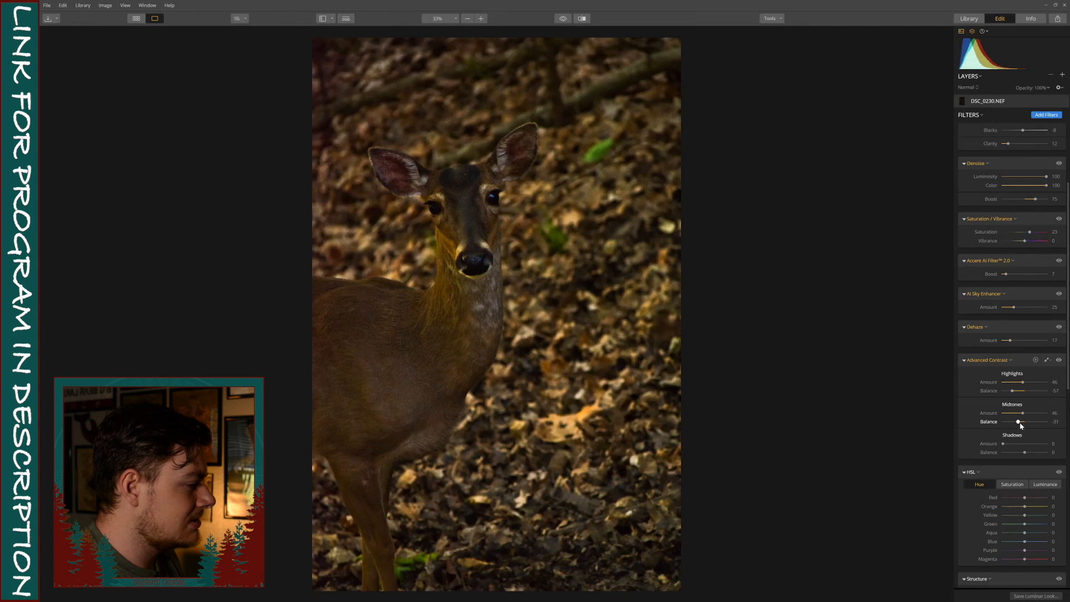
# Set the Advanced Contrast Shadows to Amount 17 and Balance 12, and compare the photo with and without the filter.
pyautogui.click(1025, 444)
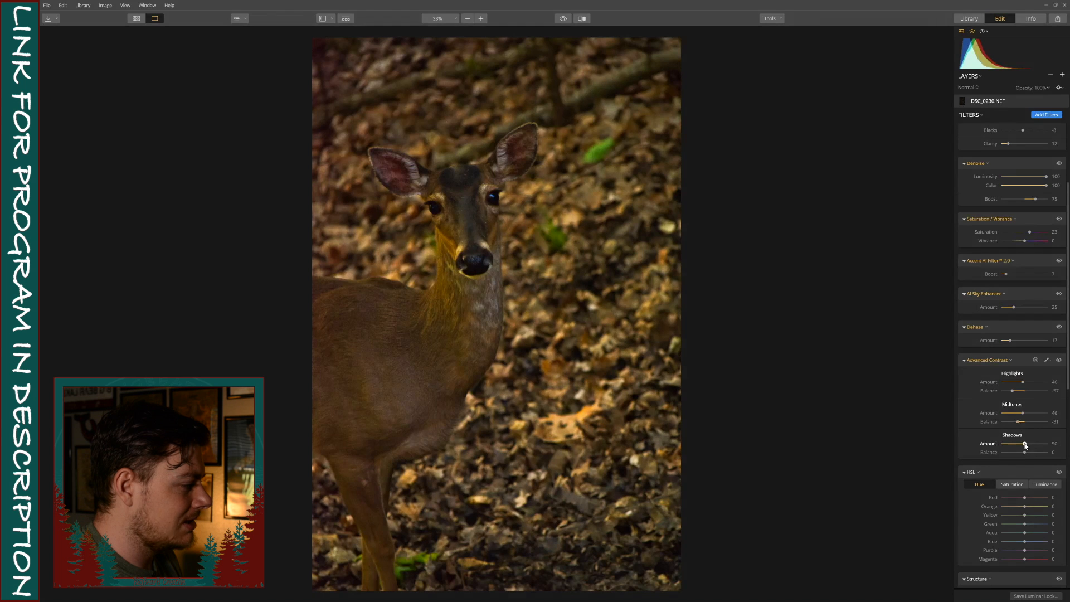
pyautogui.moveTo(1026, 454); pyautogui.dragTo(1029, 453)
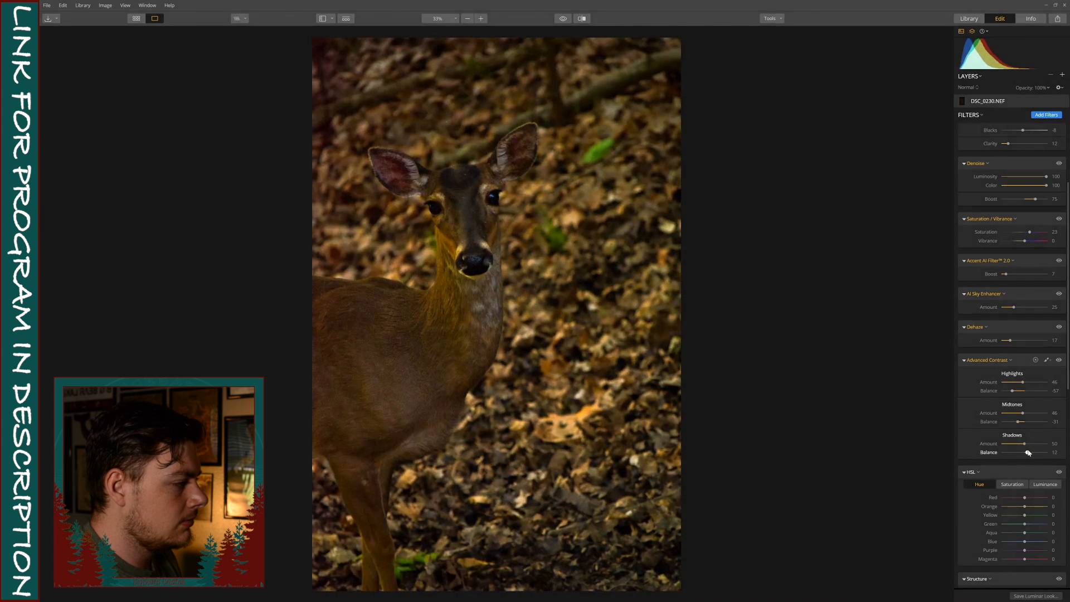
pyautogui.moveTo(1014, 444); pyautogui.dragTo(1011, 444)
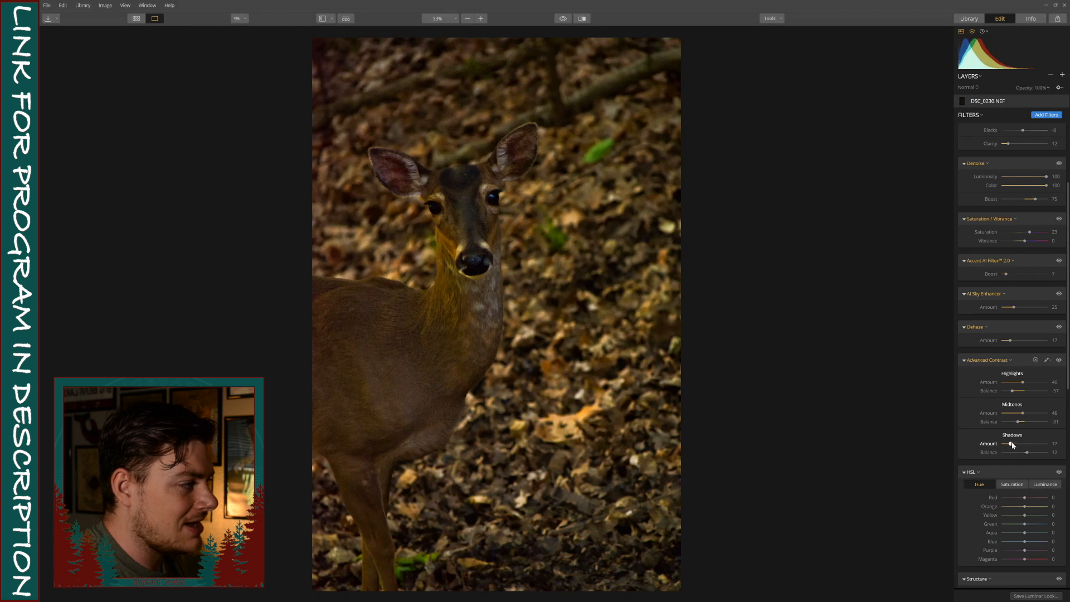
pyautogui.click(1059, 360)
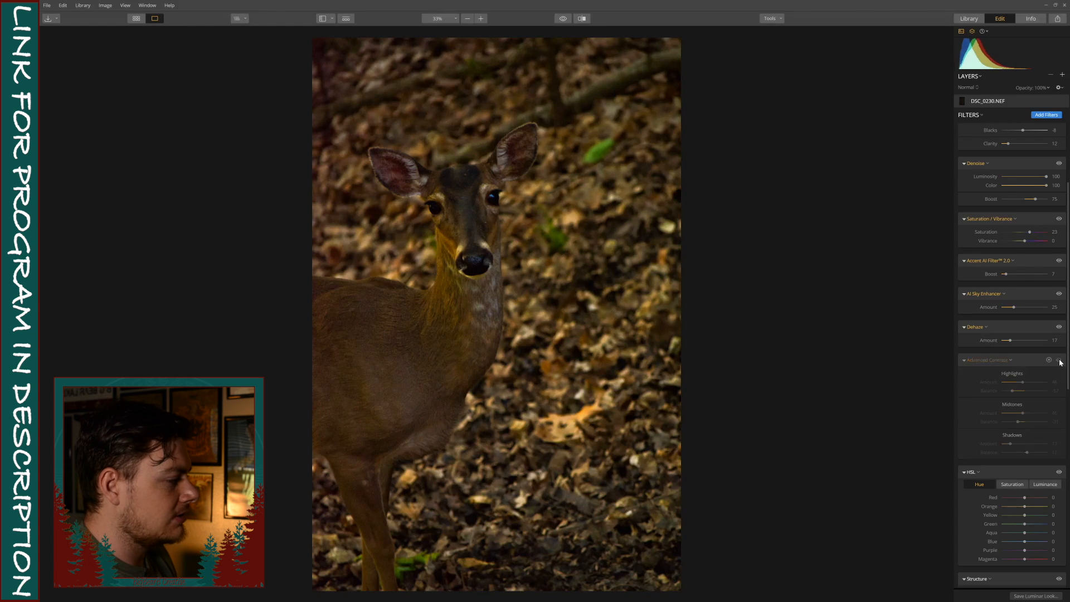
pyautogui.click(1059, 360)
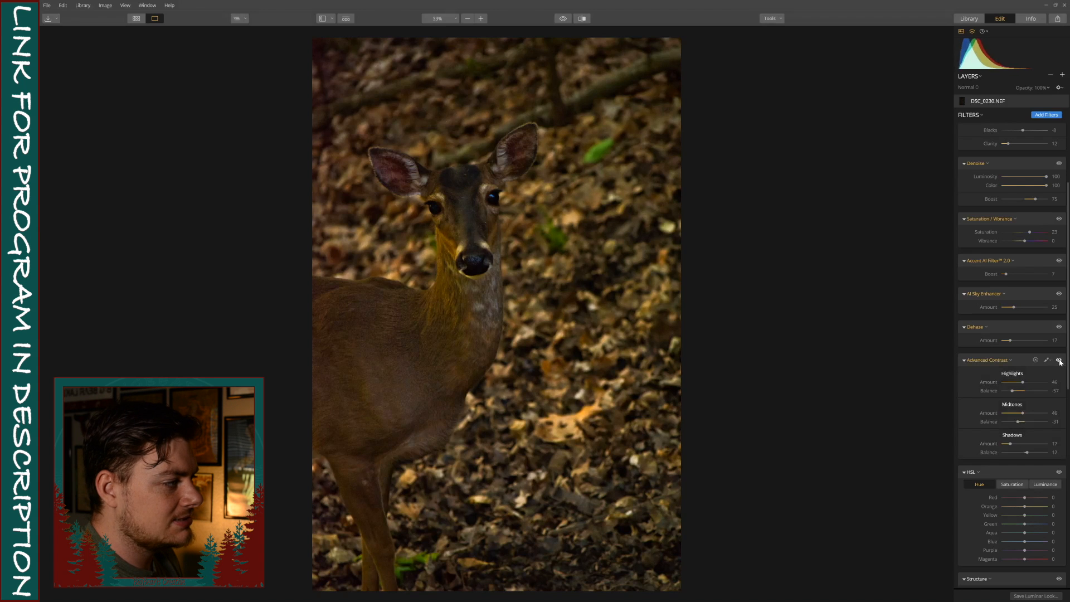
pyautogui.click(1059, 360)
pyautogui.click(1060, 361)
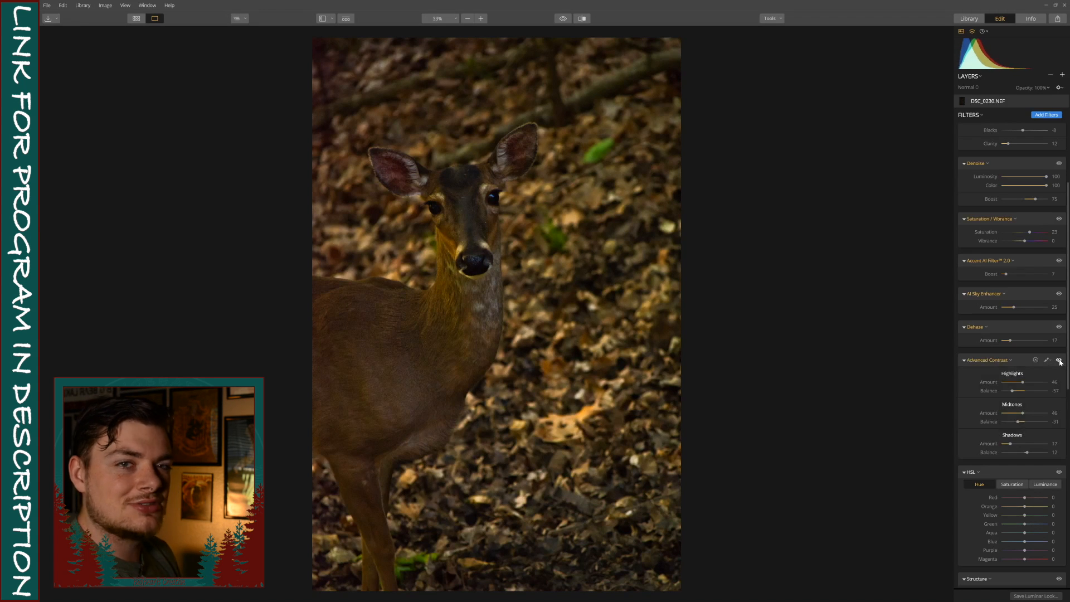
# Set the HSL saturation to Red -25, Orange -5, Yellow -40 and Green 8, comparing the photo with and without the filter.
pyautogui.scroll(-3, 1015, 396)
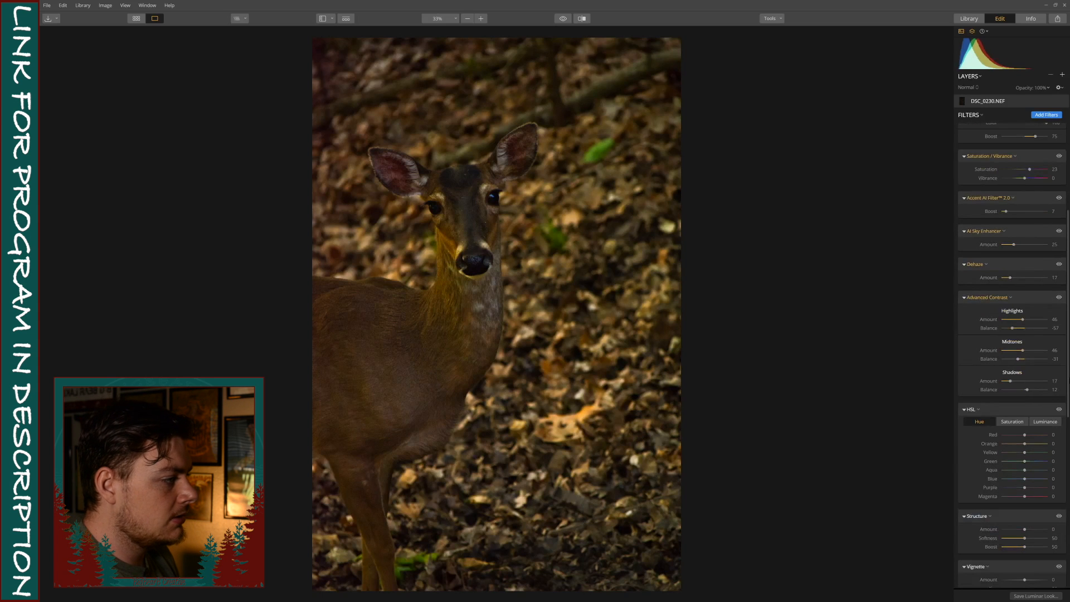
pyautogui.scroll(-4, 1024, 403)
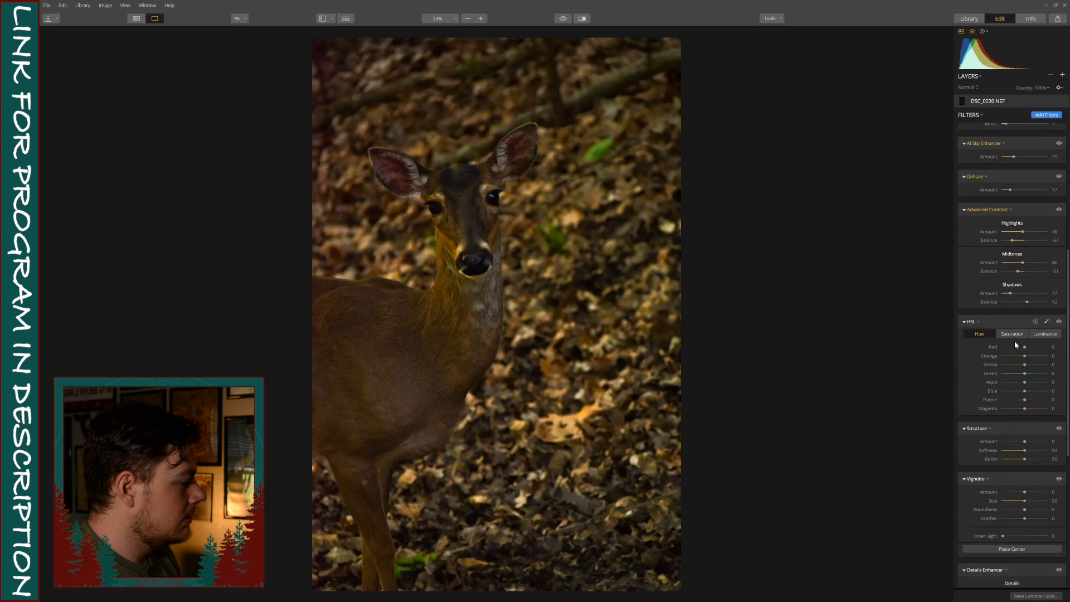
pyautogui.click(1016, 337)
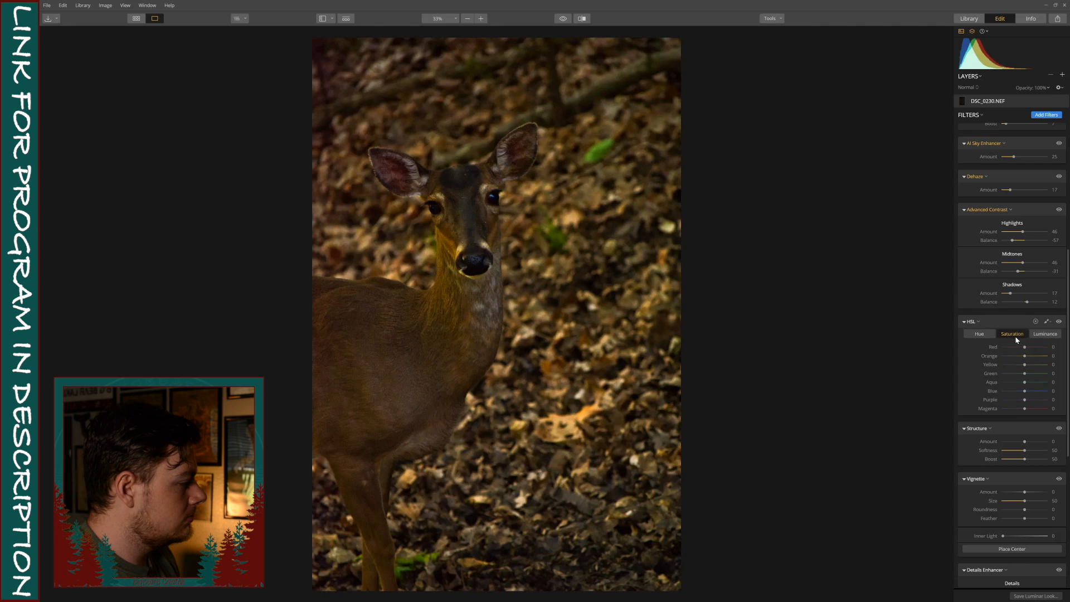
pyautogui.moveTo(1025, 365); pyautogui.dragTo(1016, 365)
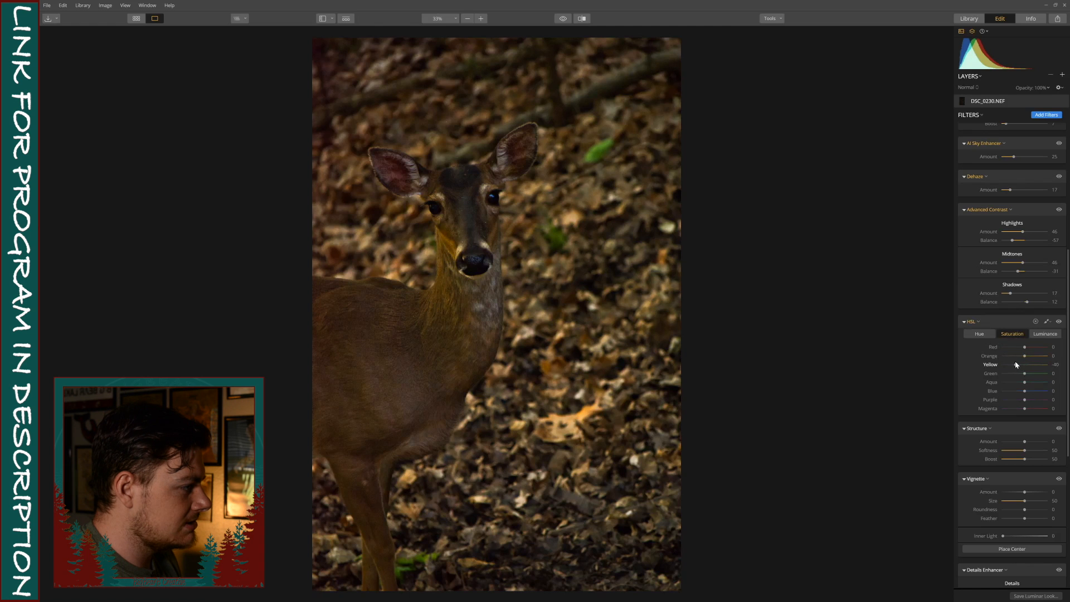
pyautogui.click(1034, 357)
pyautogui.moveTo(1034, 358)
pyautogui.mouseDown()
pyautogui.moveTo(1025, 358)
pyautogui.moveTo(1053, 351)
pyautogui.moveTo(1010, 349)
pyautogui.moveTo(1029, 373)
pyautogui.mouseUp()
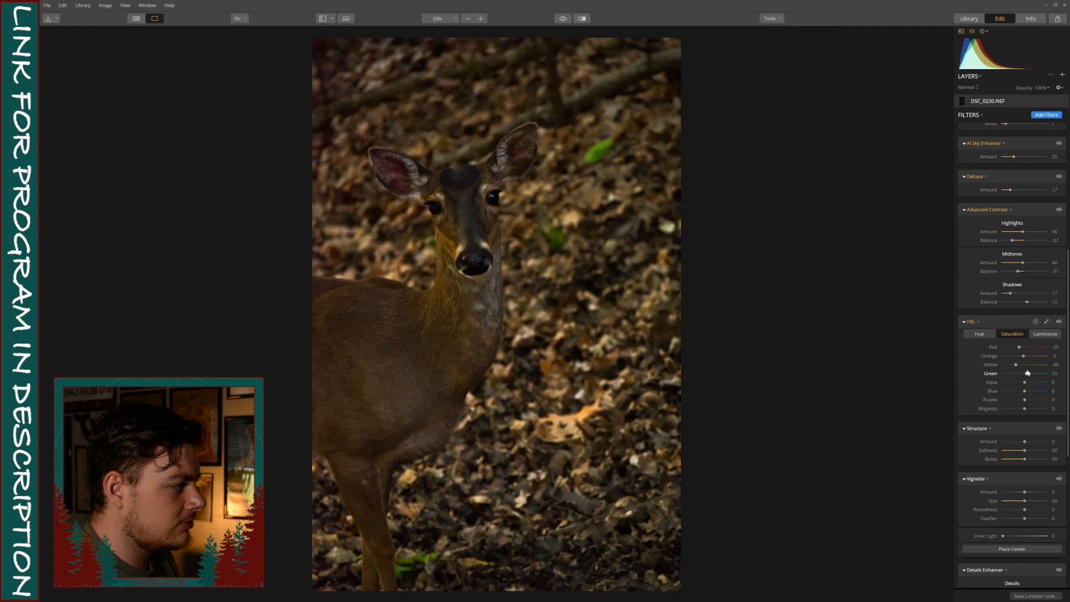
pyautogui.click(1059, 322)
pyautogui.click(1060, 322)
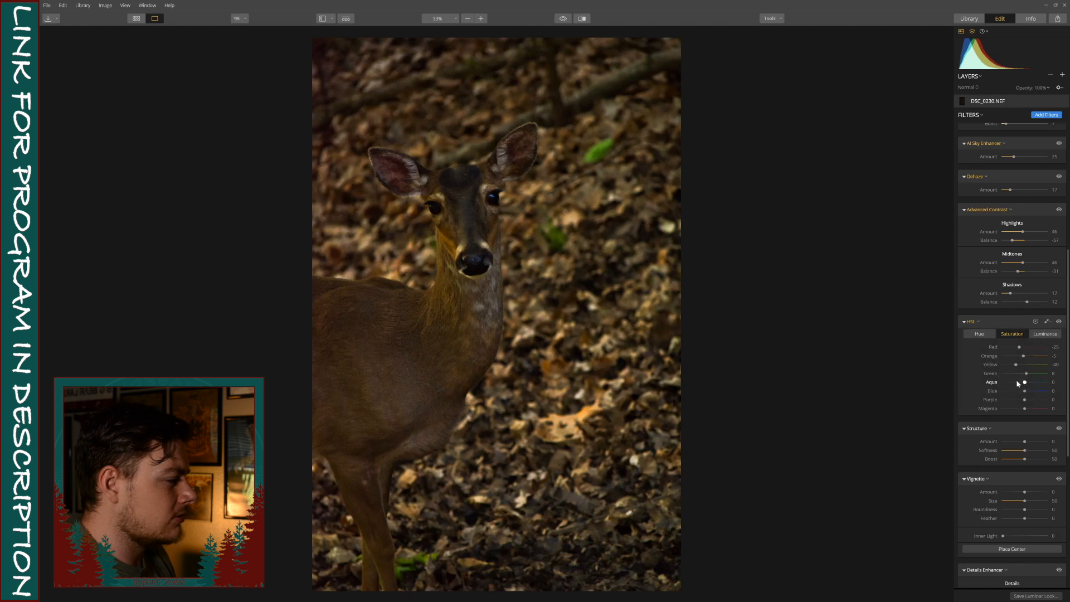
# Soften the photo's texture by setting the Structure filter's Amount to -52.
pyautogui.scroll(-1, 1006, 383)
pyautogui.scroll(-1, 1007, 383)
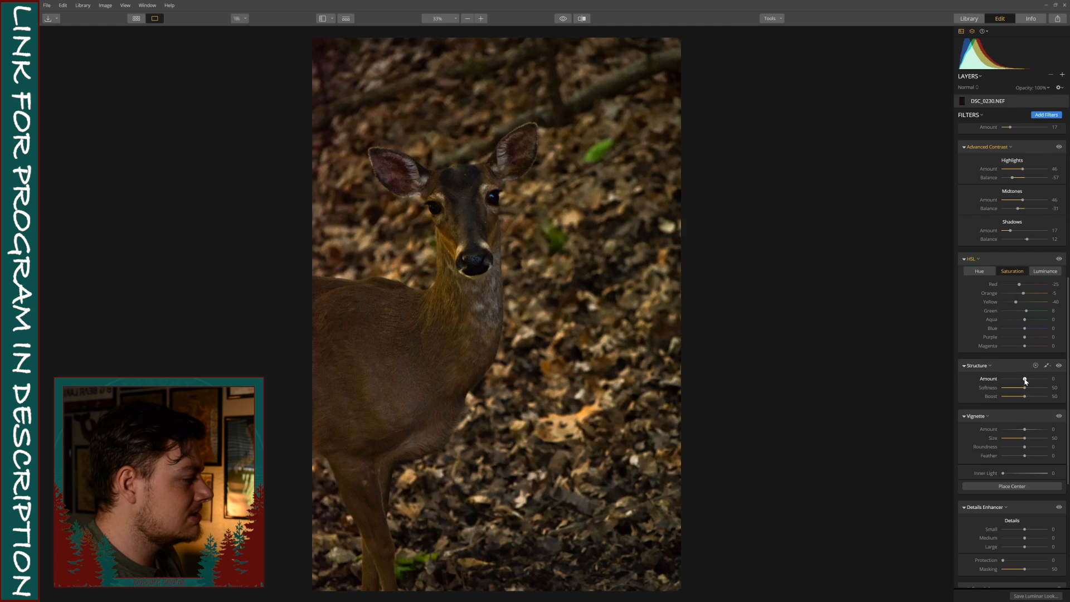
pyautogui.moveTo(1025, 381); pyautogui.dragTo(1025, 381)
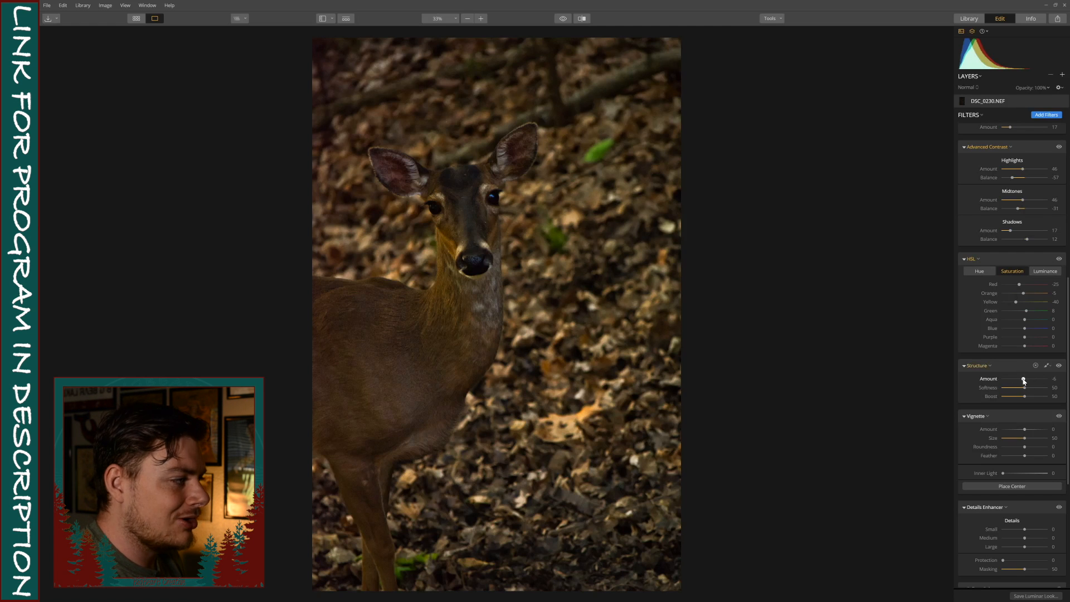
pyautogui.moveTo(1024, 381); pyautogui.dragTo(1015, 382)
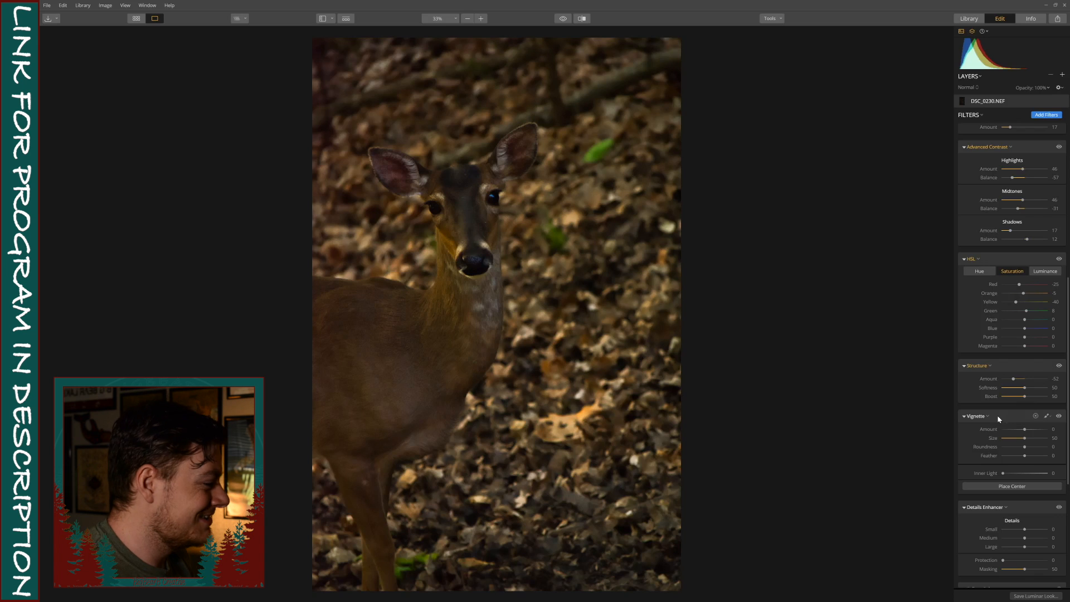
# Set the Vignette to Amount -62, Size 89 and Inner Light 26, and compare the photo with and without it.
pyautogui.scroll(-1, 1030, 399)
pyautogui.moveTo(1025, 392)
pyautogui.mouseDown()
pyautogui.moveTo(1013, 392)
pyautogui.moveTo(1020, 402)
pyautogui.moveTo(1047, 402)
pyautogui.moveTo(1025, 400)
pyautogui.mouseUp()
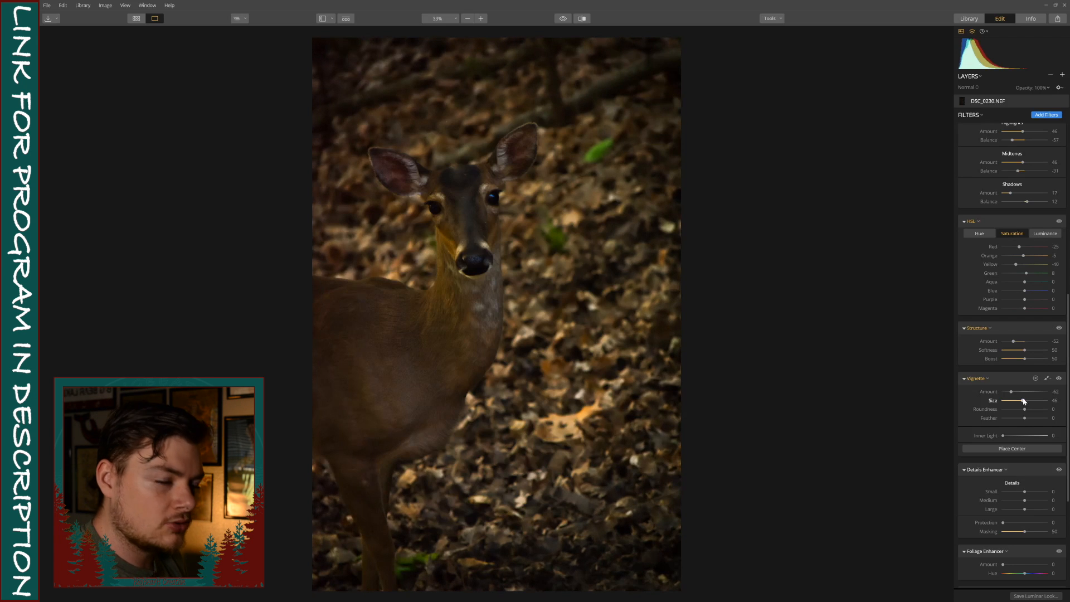
pyautogui.moveTo(1024, 401); pyautogui.dragTo(1042, 401)
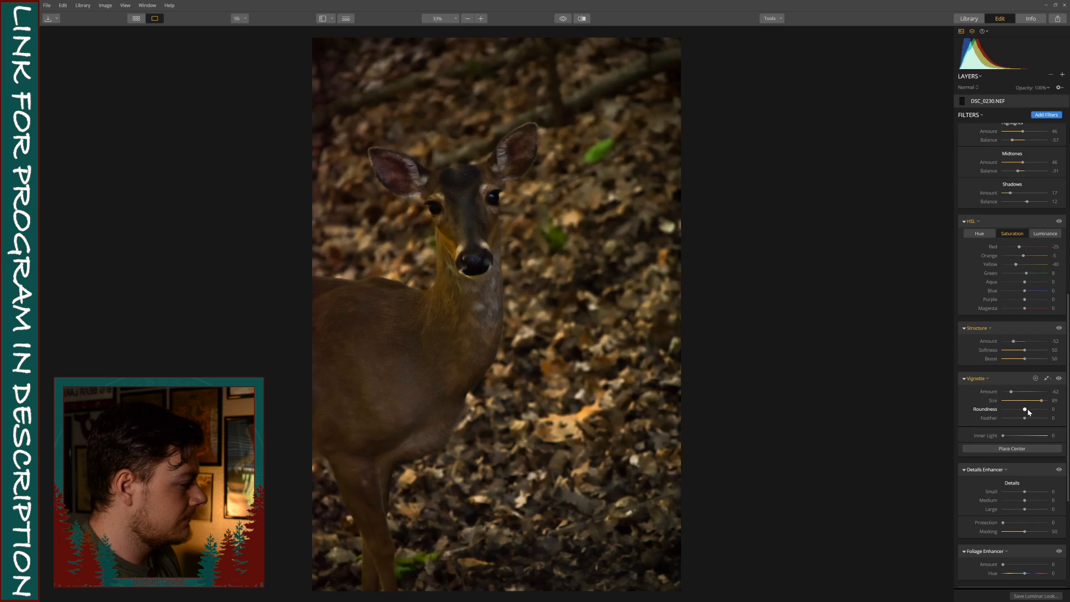
pyautogui.moveTo(1004, 436); pyautogui.dragTo(1018, 437)
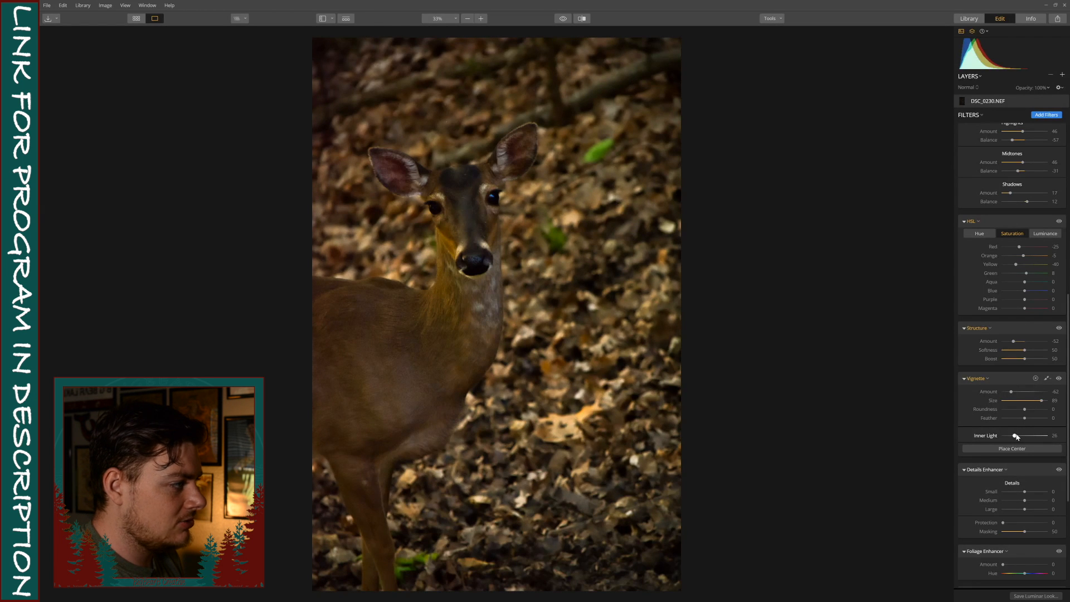
pyautogui.click(1059, 379)
pyautogui.click(1059, 379)
pyautogui.click(1059, 379)
pyautogui.click(1060, 379)
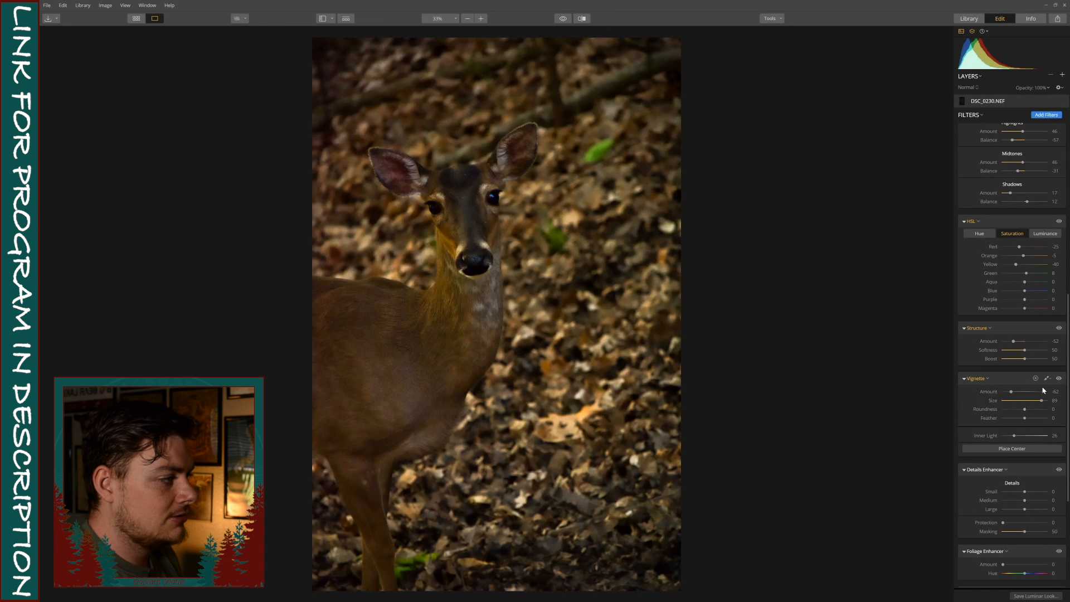
# Try the Polarizing Filter at a high Amount and reset it to its default.
pyautogui.scroll(-5, 1017, 412)
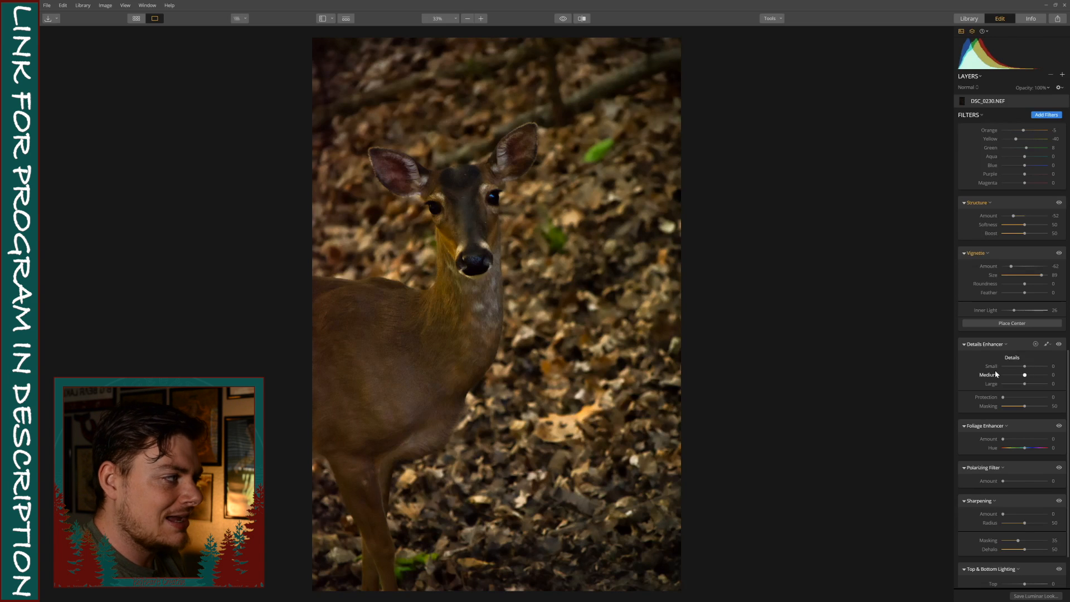
pyautogui.scroll(-2, 996, 373)
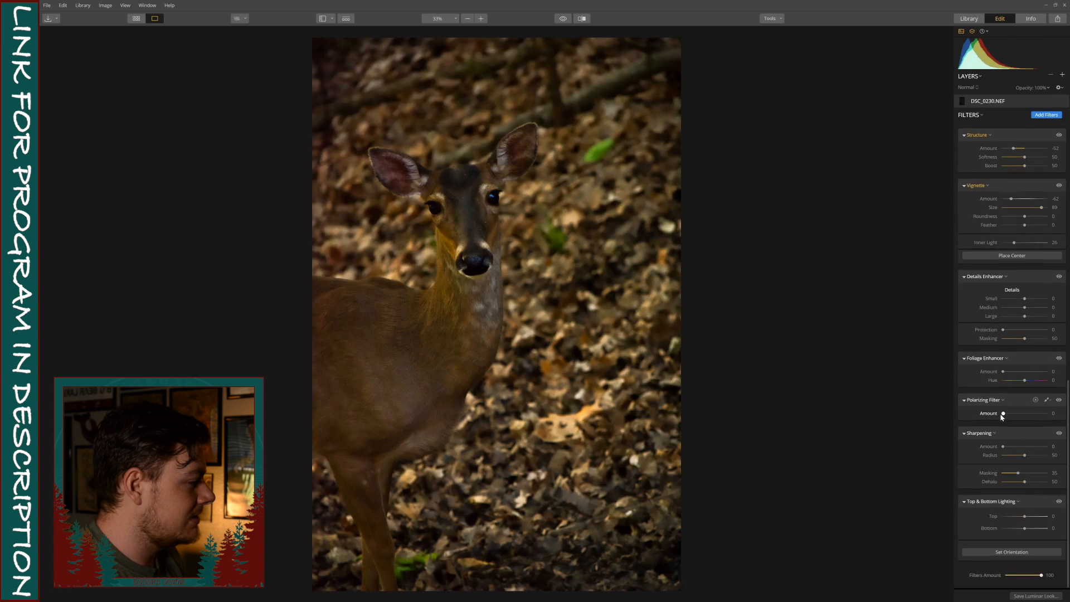
pyautogui.moveTo(1004, 414); pyautogui.dragTo(1039, 414)
pyautogui.doubleClick(971, 413)
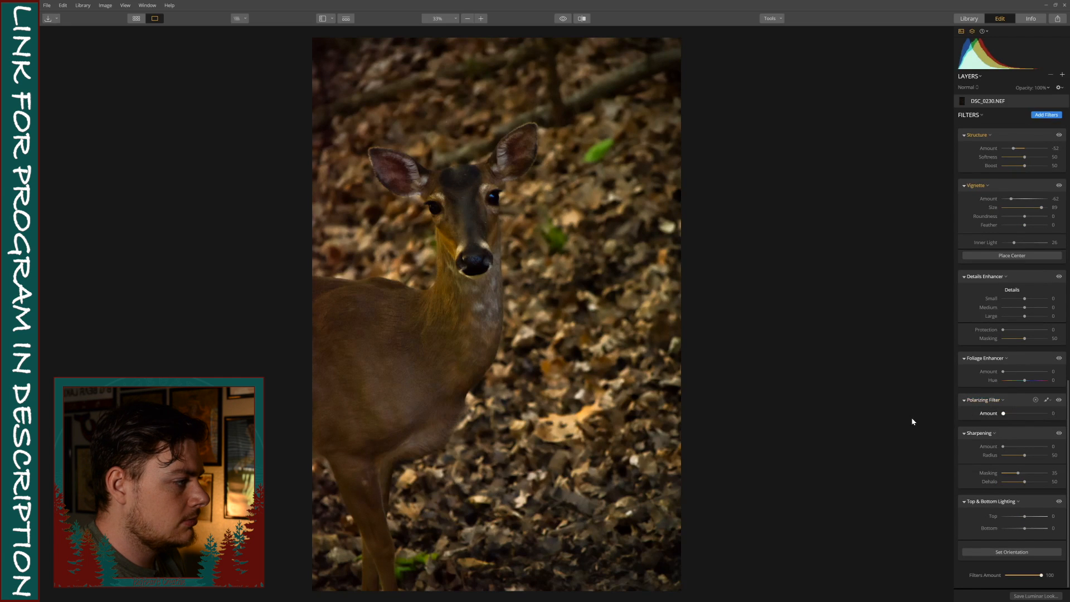
pyautogui.moveTo(913, 419)
pyautogui.mouseDown()
pyautogui.moveTo(1069, 419)
pyautogui.moveTo(899, 421)
pyautogui.mouseUp()
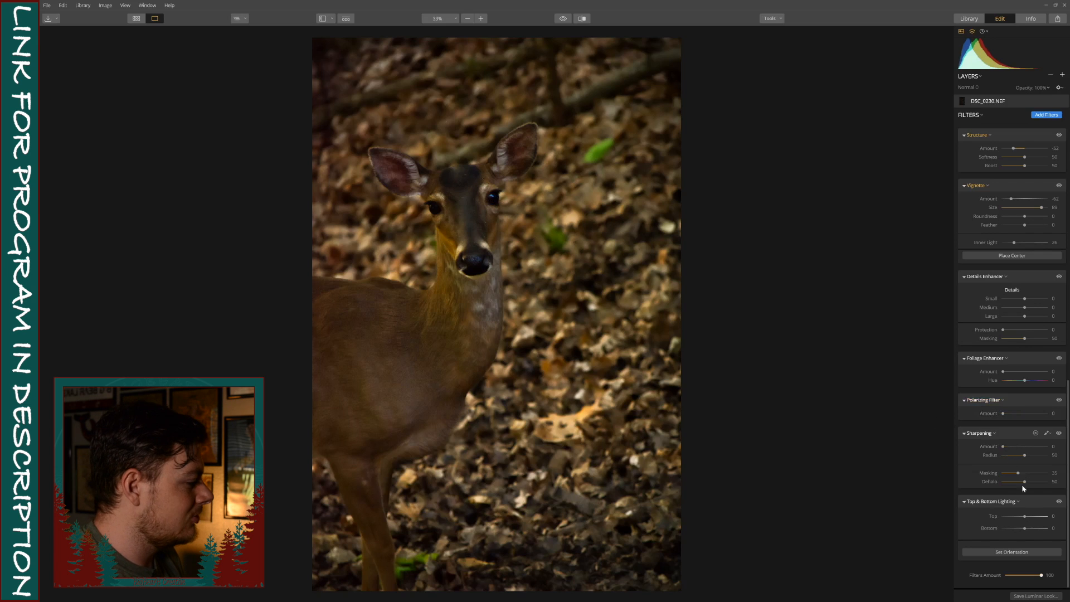
# Set the Top lighting to -10 in Top & Bottom Lighting and compare the photo with and without the filter.
pyautogui.moveTo(1025, 518); pyautogui.dragTo(1023, 516)
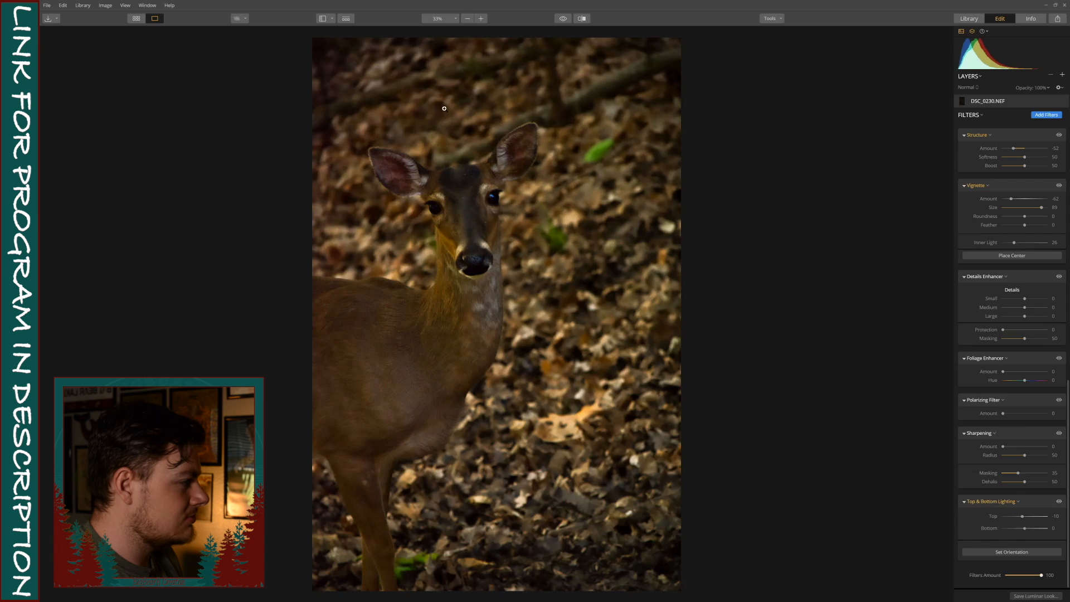
pyautogui.click(1060, 502)
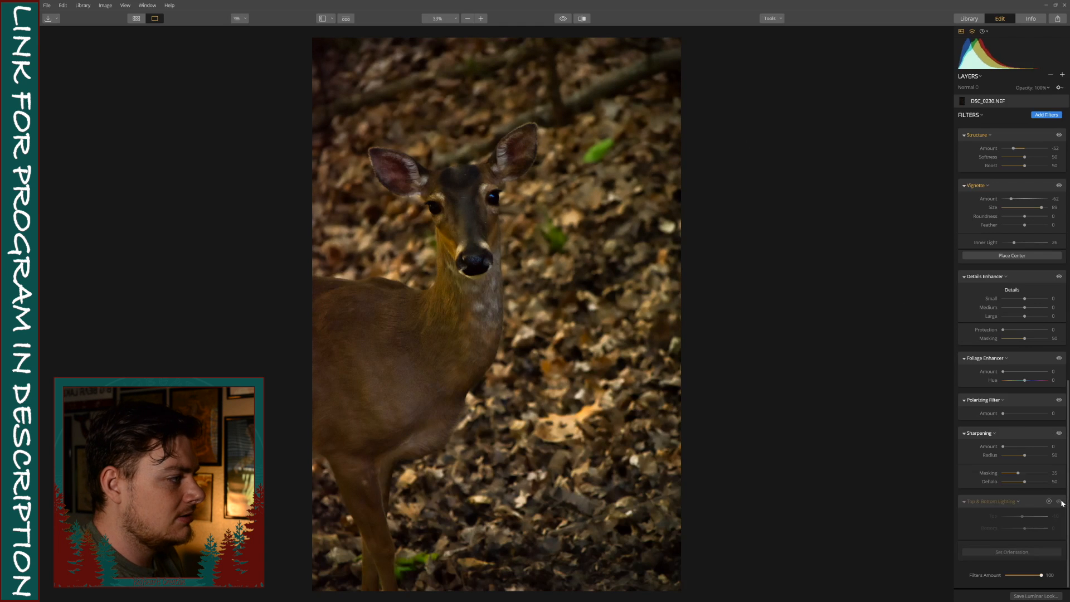
pyautogui.click(1063, 504)
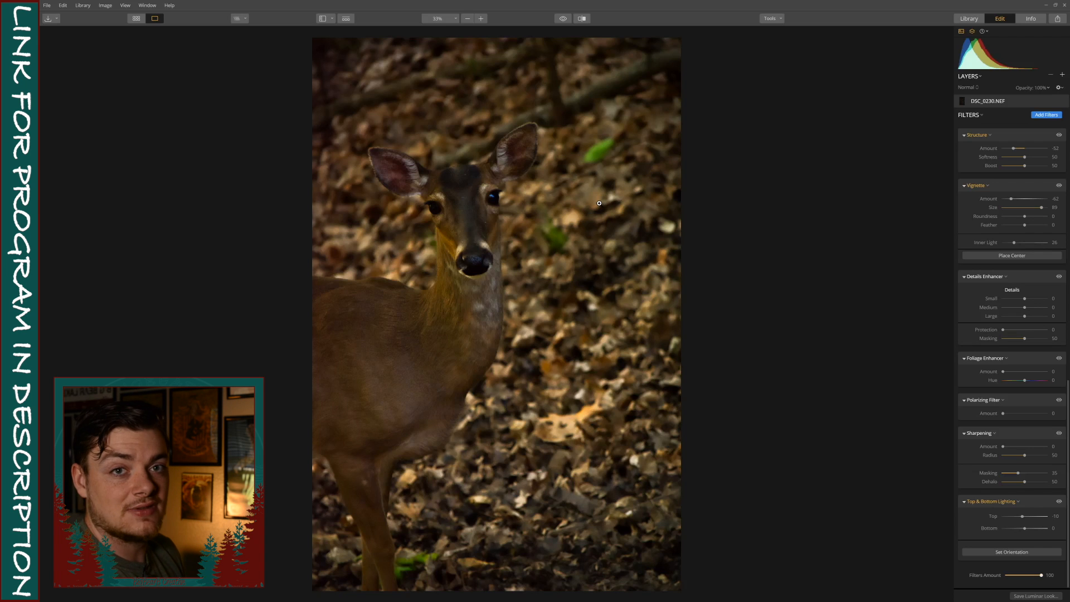
# Review the whole photo and the applied filter settings, and fit the photo to the screen.
pyautogui.scroll(-1, 631, 262)
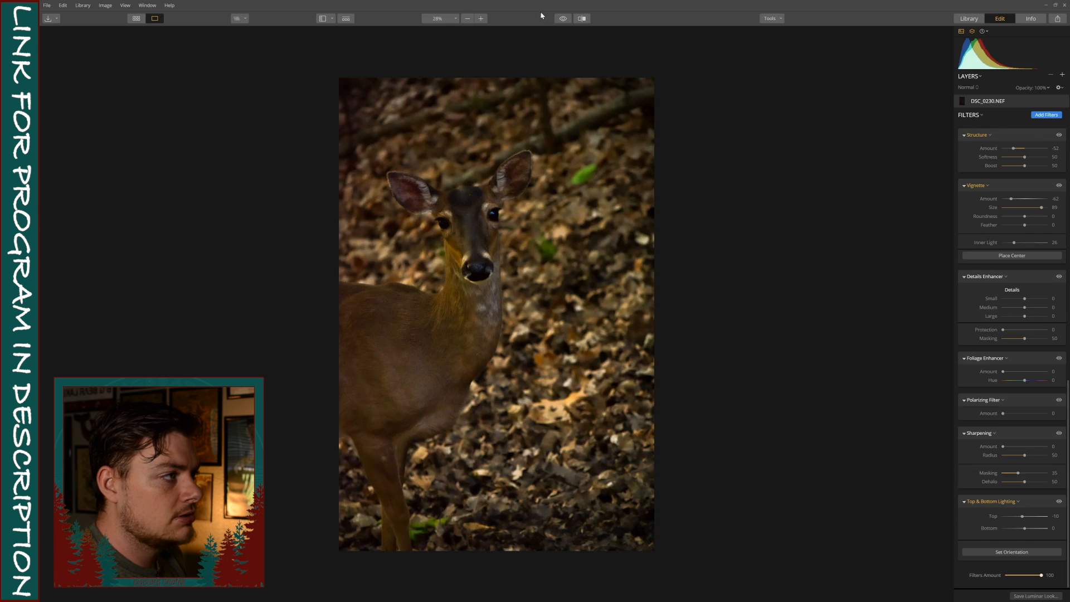
pyautogui.scroll(5, 1032, 245)
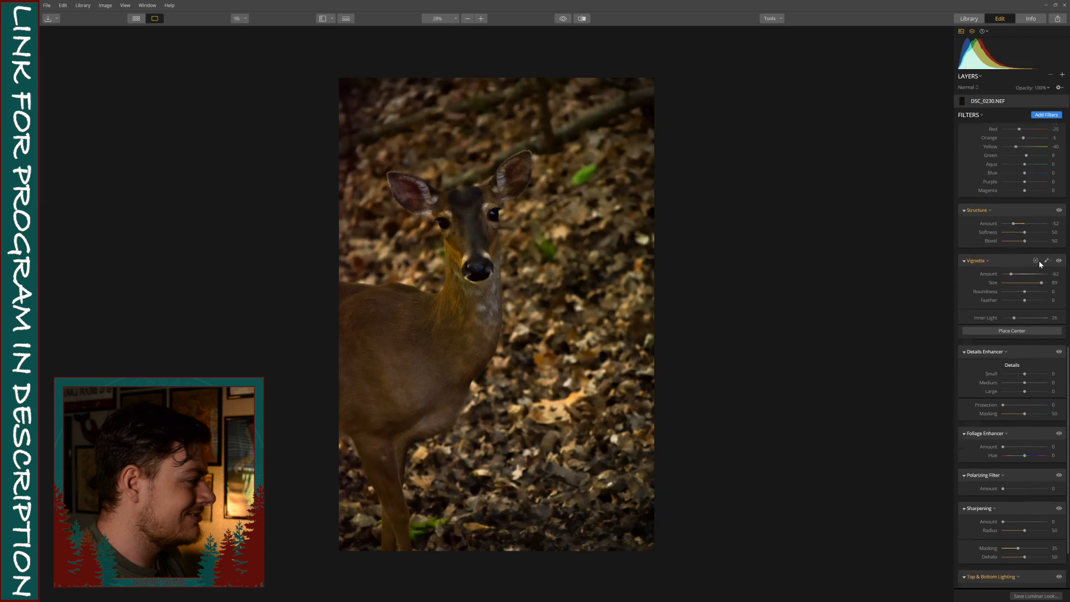
pyautogui.scroll(6, 1040, 265)
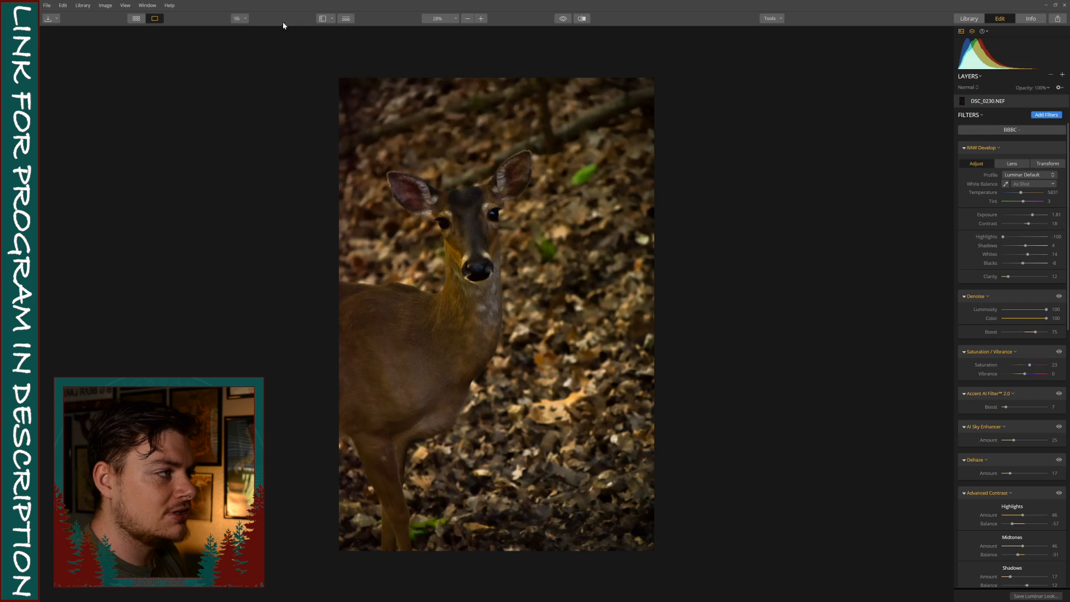
pyautogui.click(456, 18)
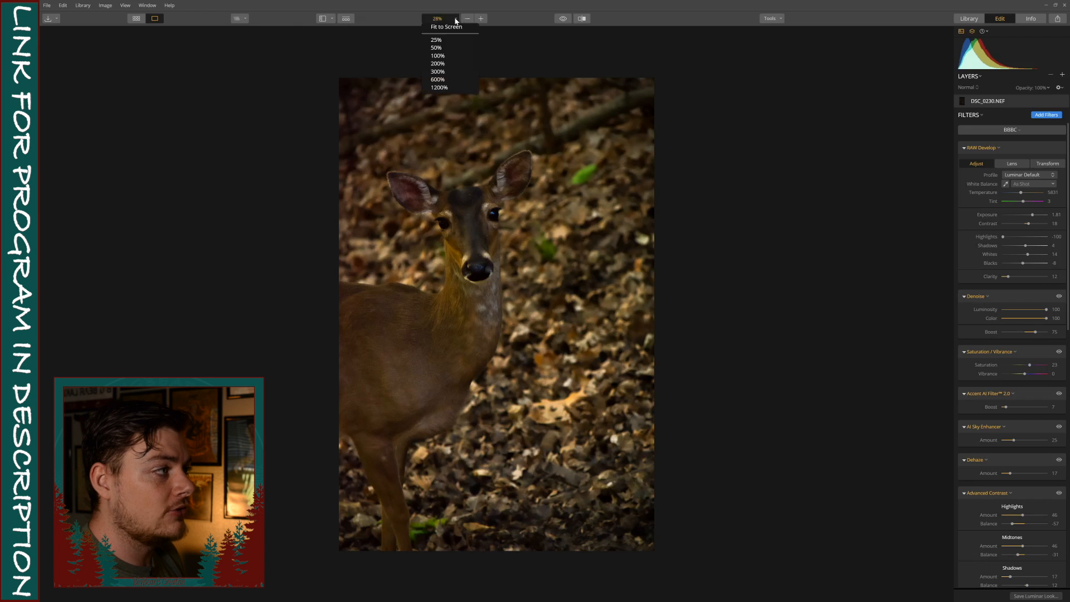
pyautogui.click(451, 26)
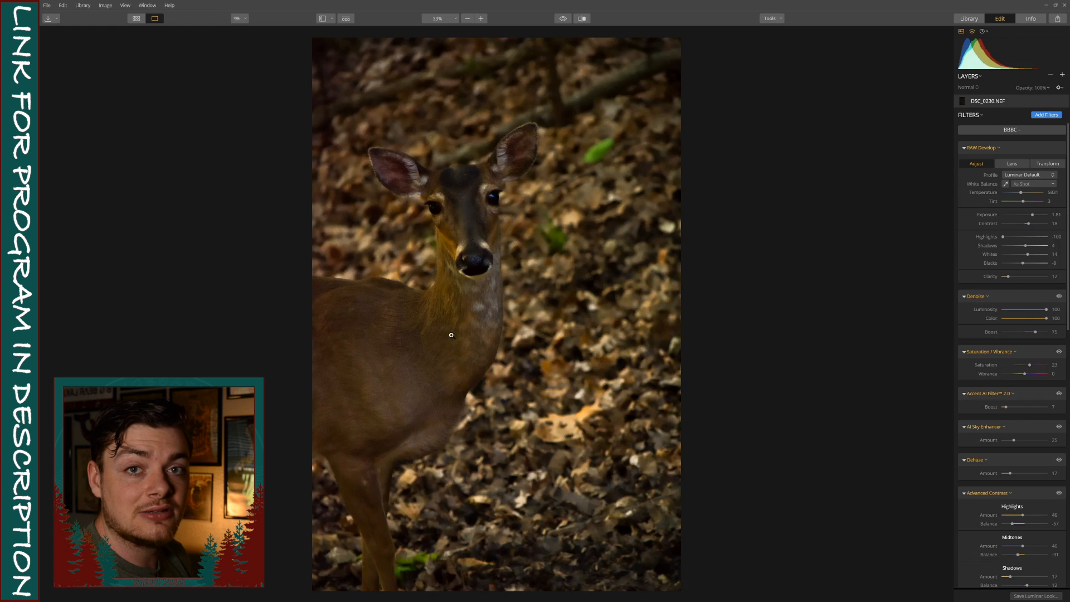
# Show the photo's shooting information and compare the edited deer photo with the unedited original.
pyautogui.click(1033, 22)
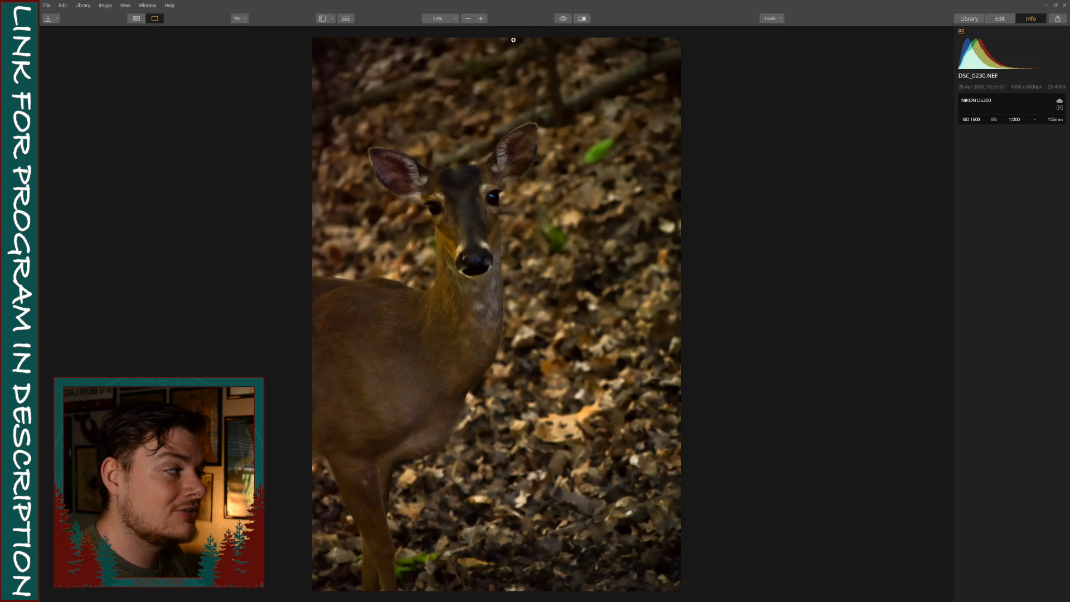
pyautogui.click(564, 18)
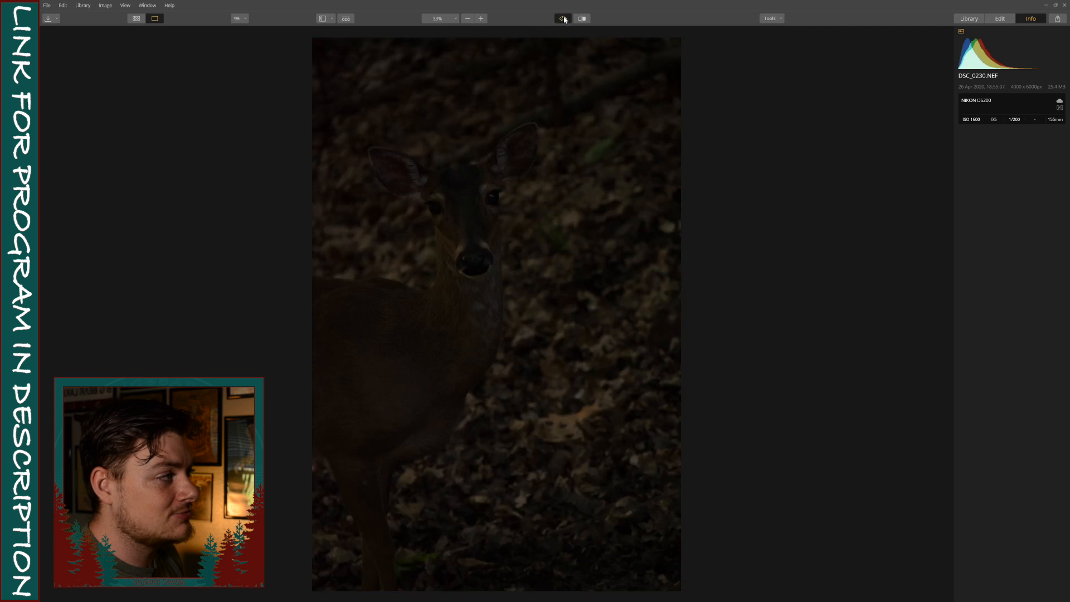
pyautogui.click(565, 18)
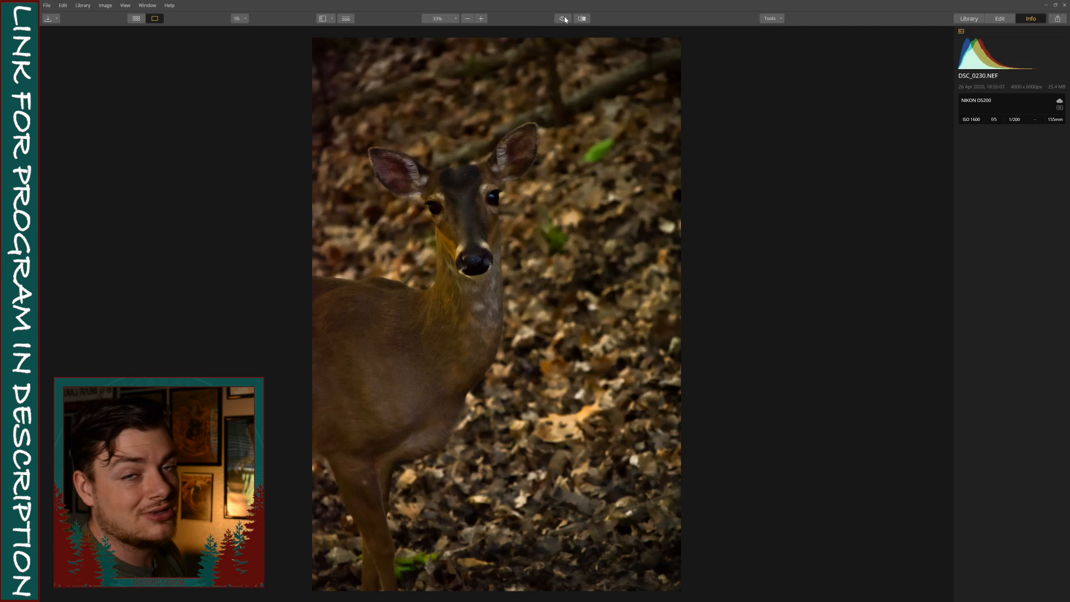